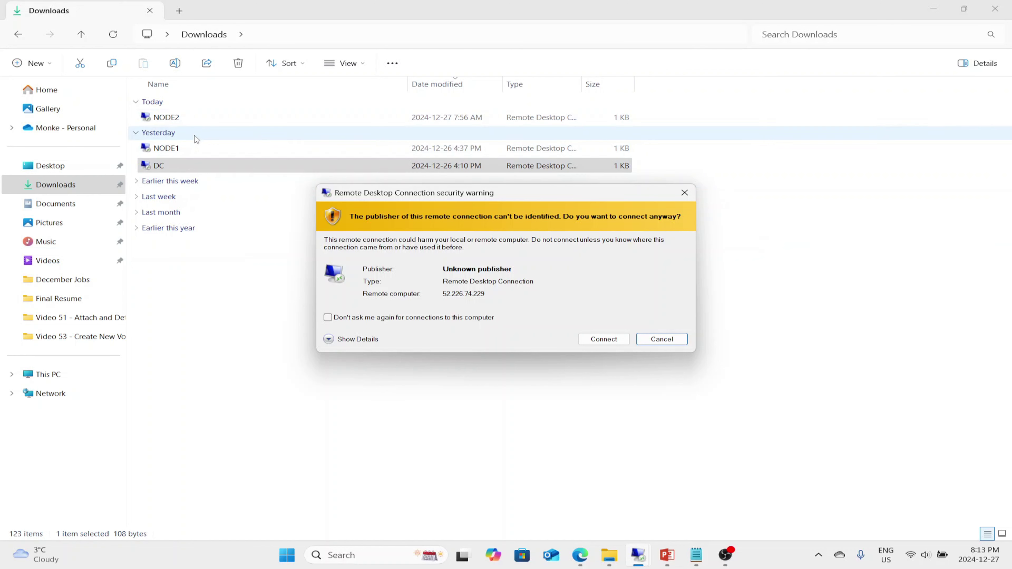
Step: Connect to the DC server from its downloaded remote desktop file, using homelab.local\DCadmin as the user name
click(152, 168)
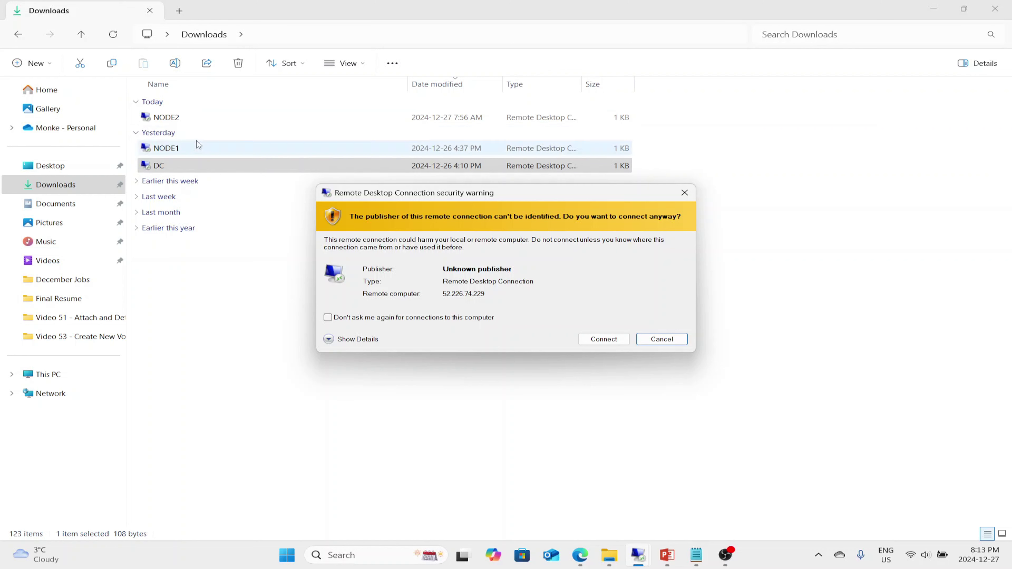
click(153, 163)
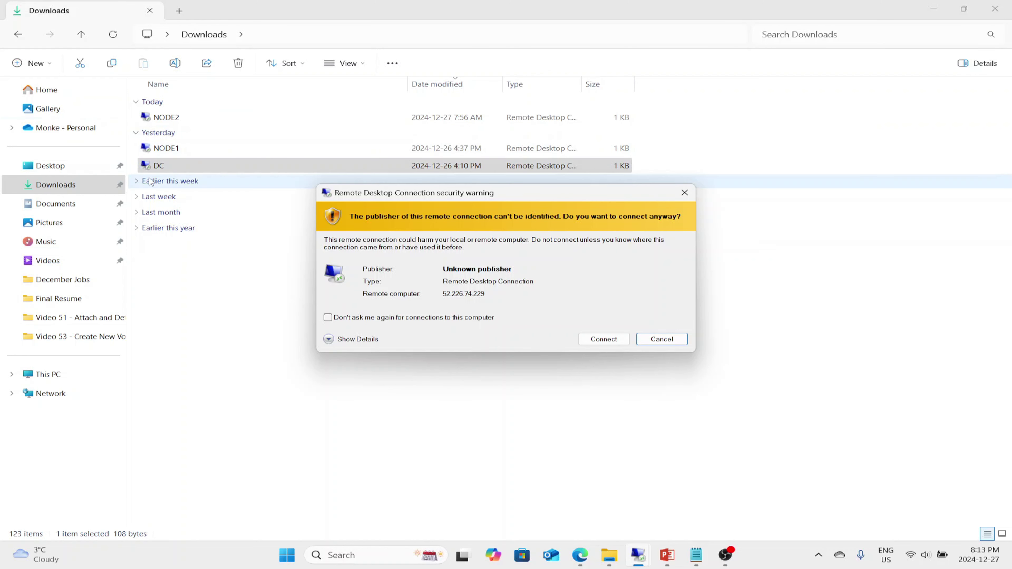
click(604, 339)
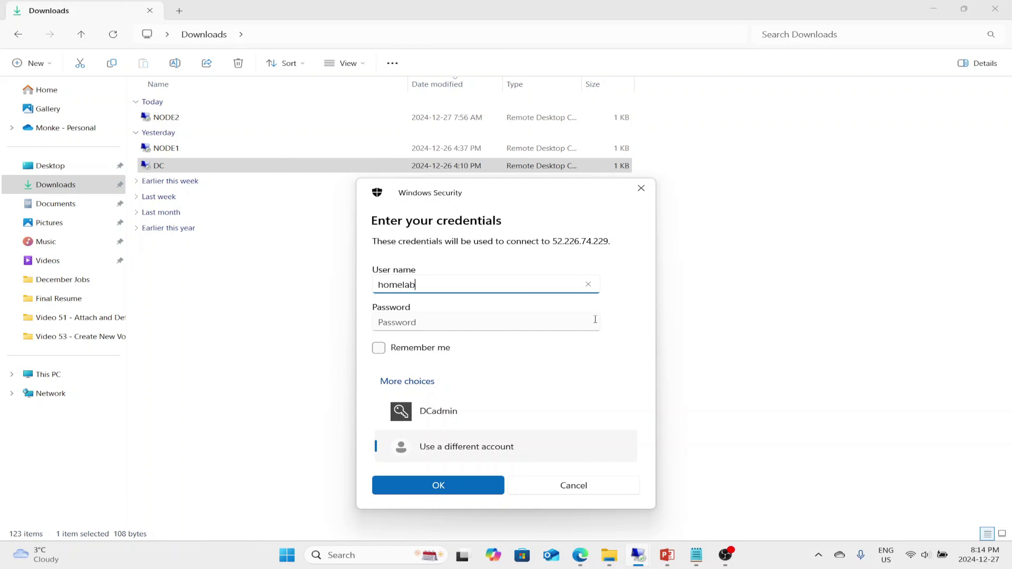
text(.local\DCad)
key(BackSpace)
key(BackSpace)
key(BackSpace)
text(min)
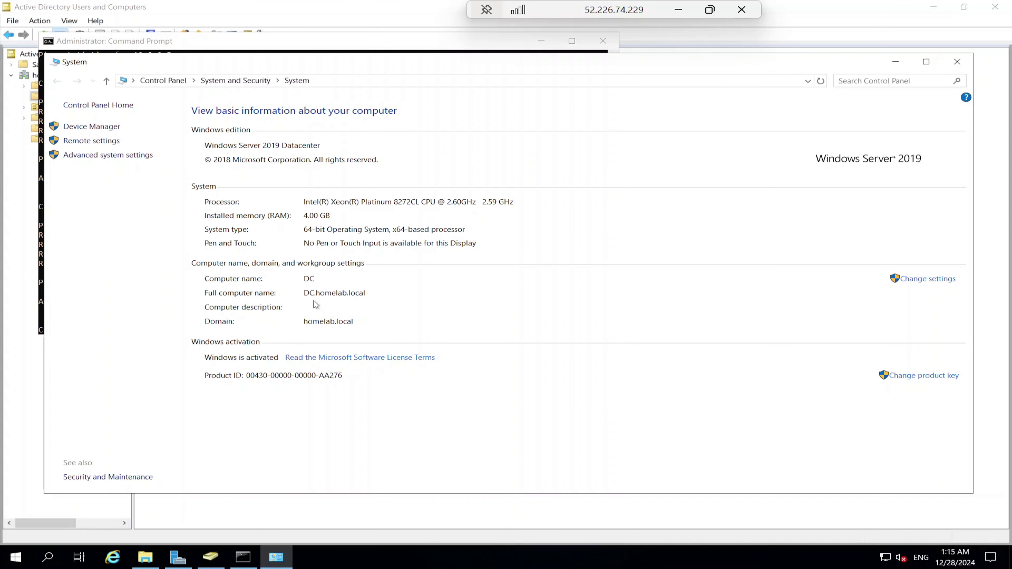
Step: Refresh the Computers container in Active Directory Users and Computers and minimize all open windows to reach the server desktop
click(896, 62)
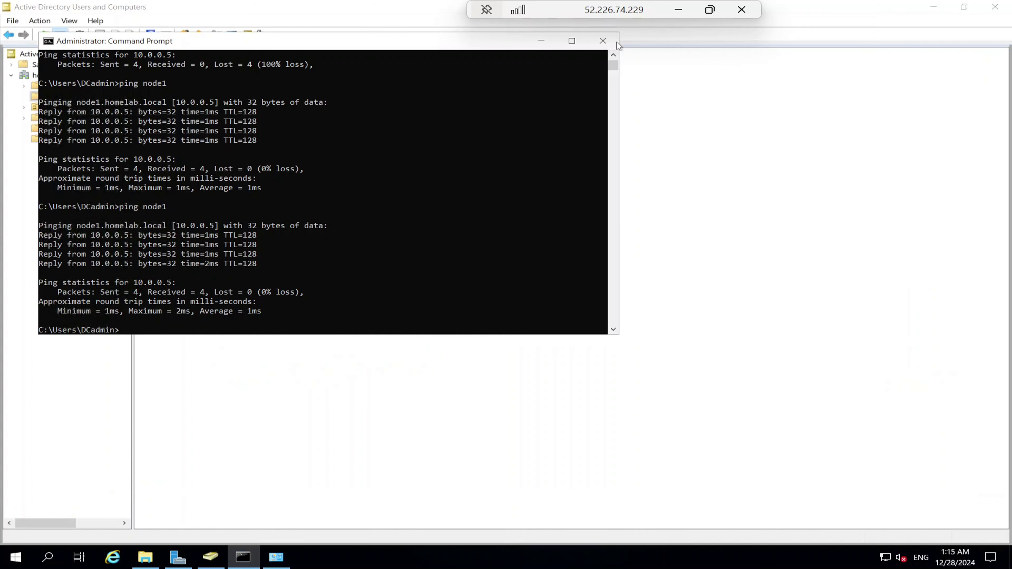
click(553, 47)
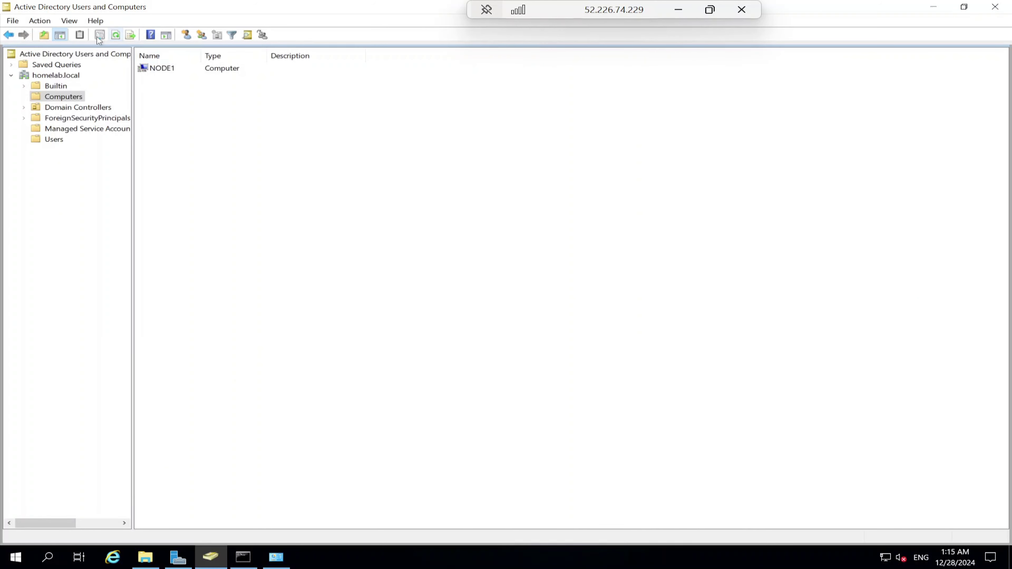
click(115, 35)
click(935, 13)
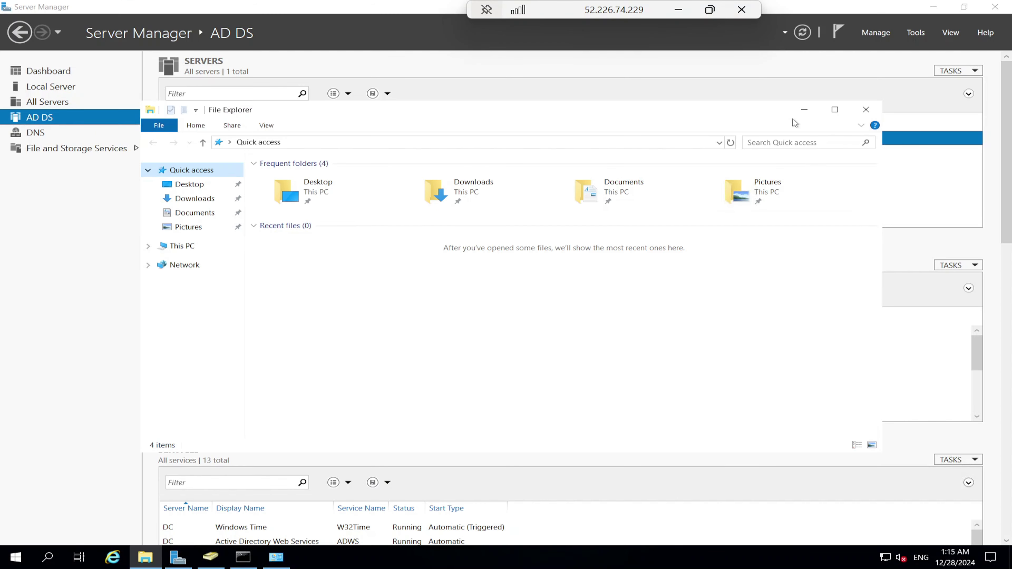
click(805, 109)
click(934, 7)
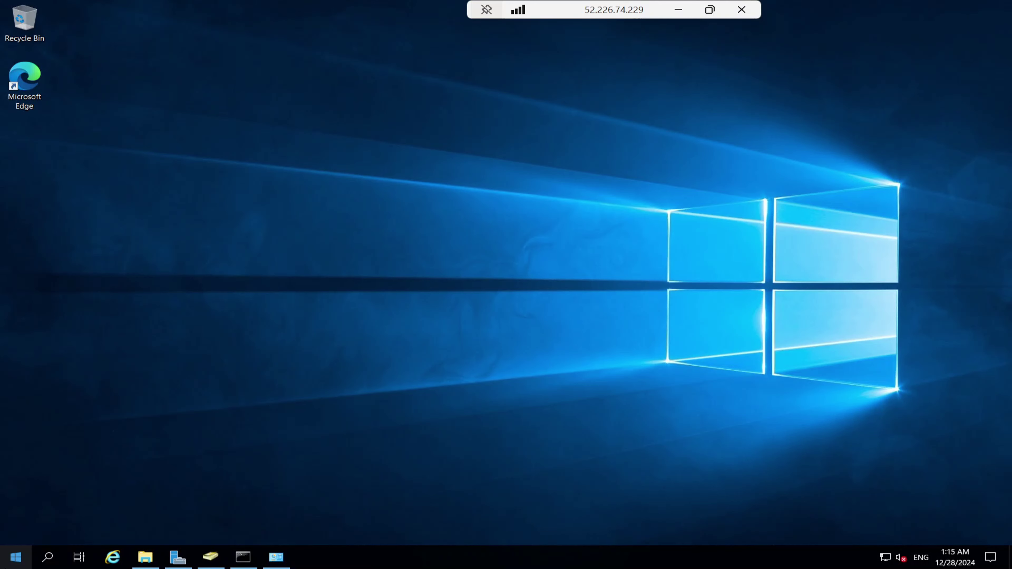
Step: Open Disk Management on the DC server and maximize its window
right_click(25, 564)
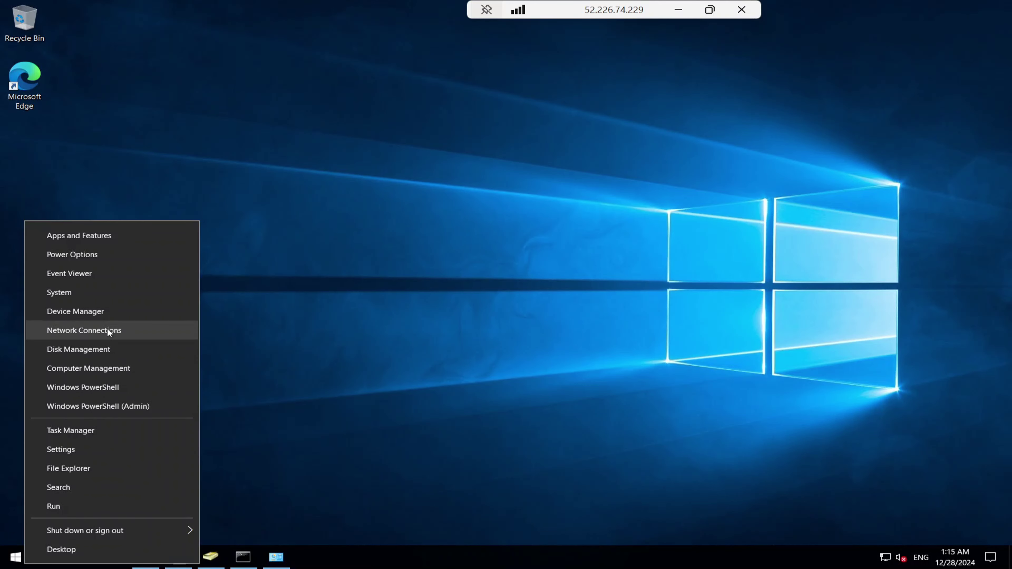
click(103, 348)
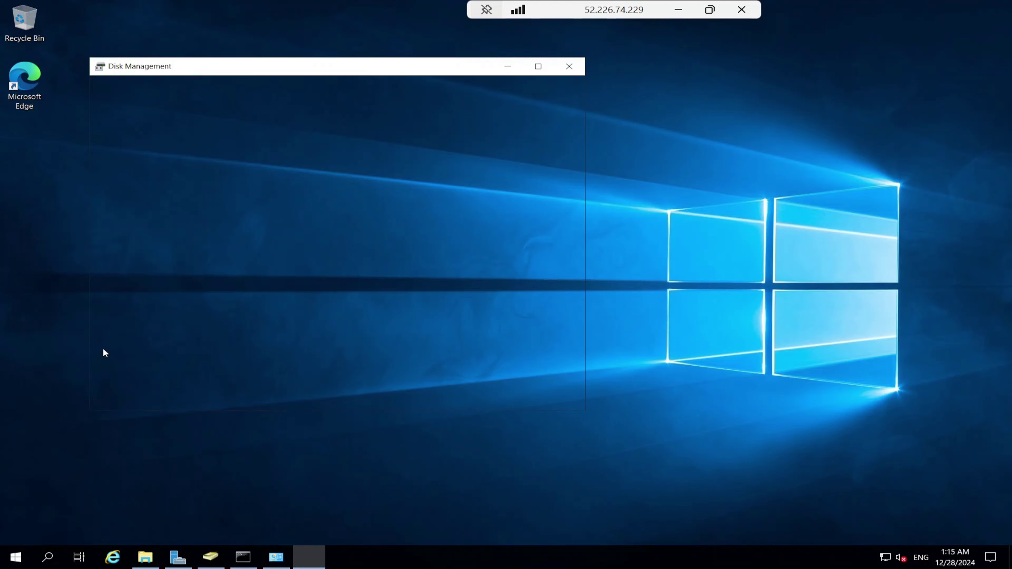
click(540, 68)
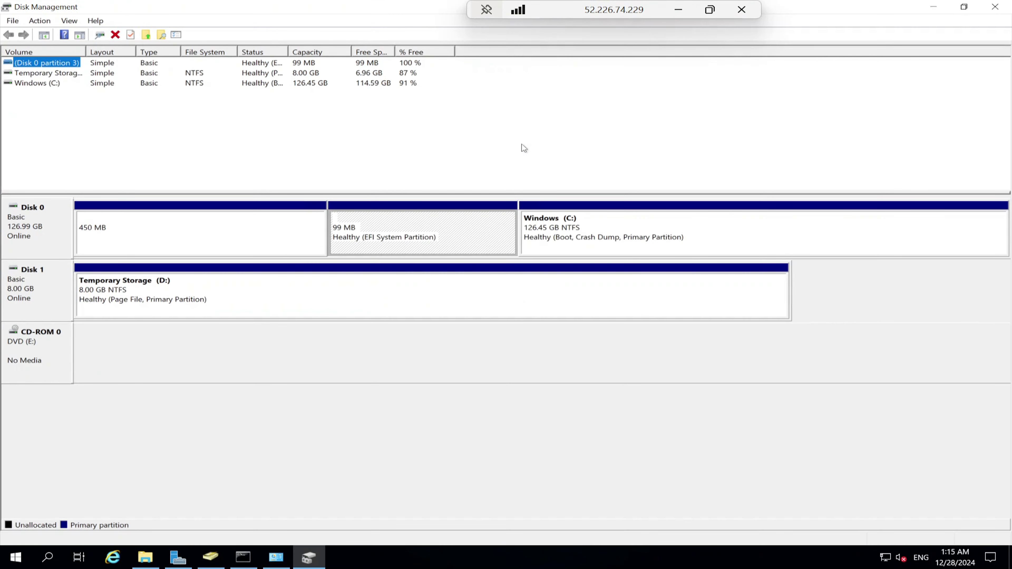
Step: Shrink the Windows (C:) volume on Disk 0 by 20000 MB
right_click(594, 232)
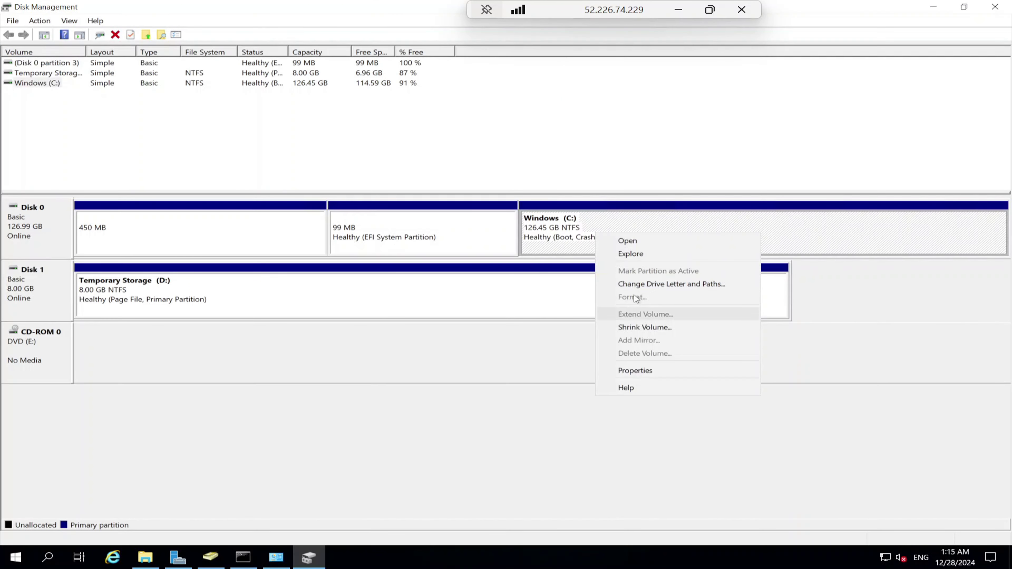
click(644, 327)
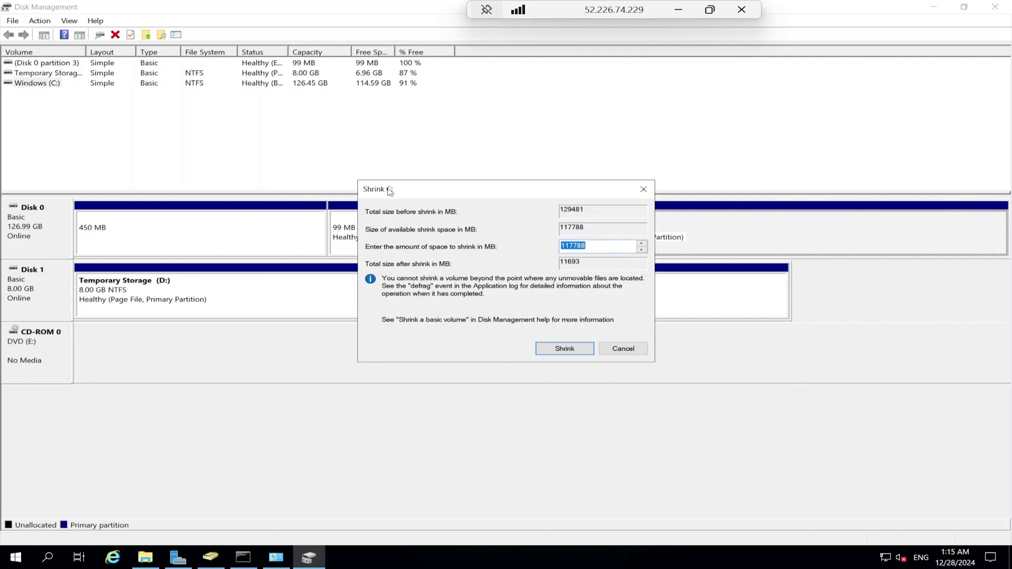
key(BackSpace)
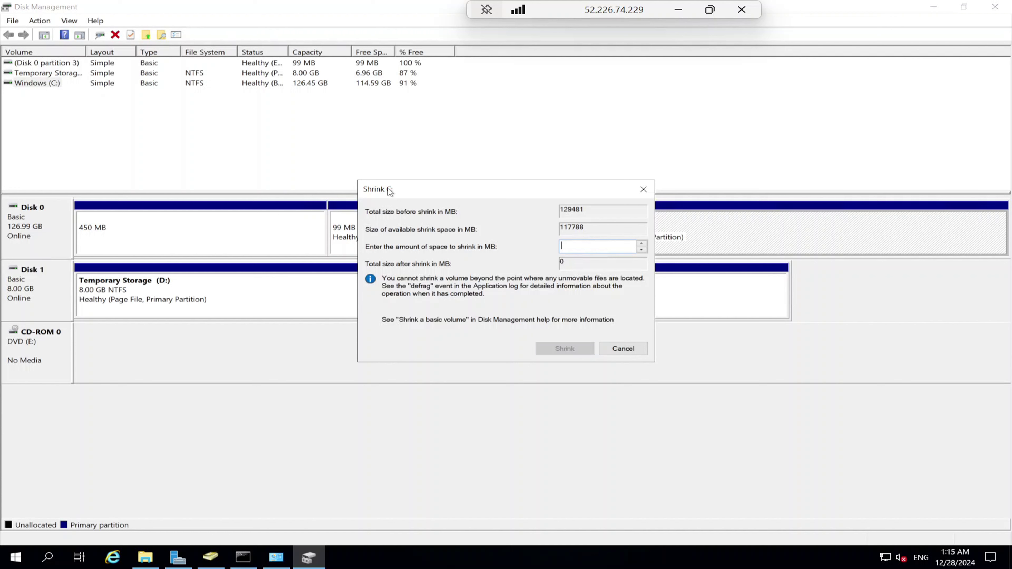
text(15000)
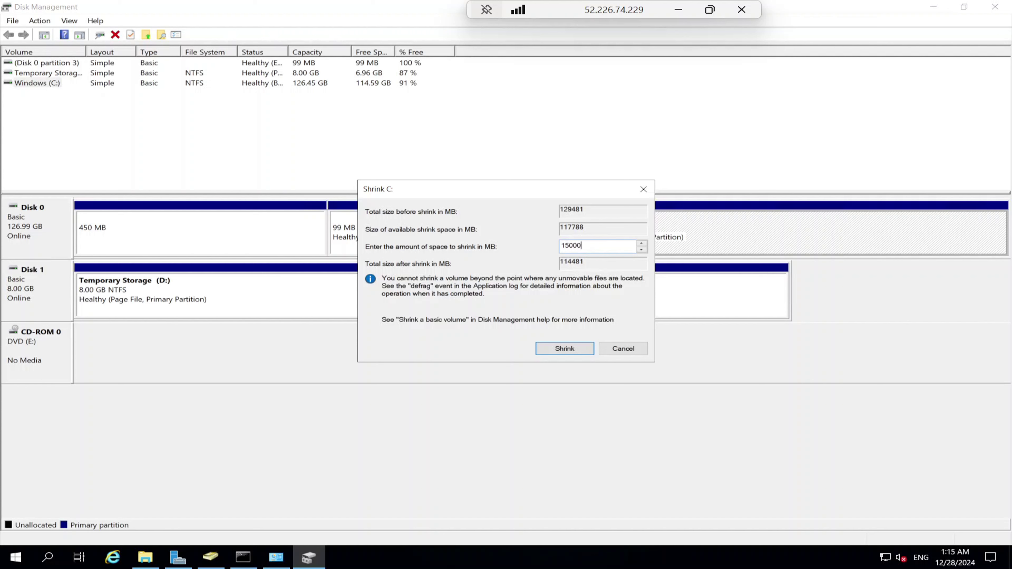
key(BackSpace)
key(BackSpace)
key(BackSpace)
key(BackSpace)
key(BackSpace)
text(20000)
drag(573, 246, 591, 242)
click(589, 247)
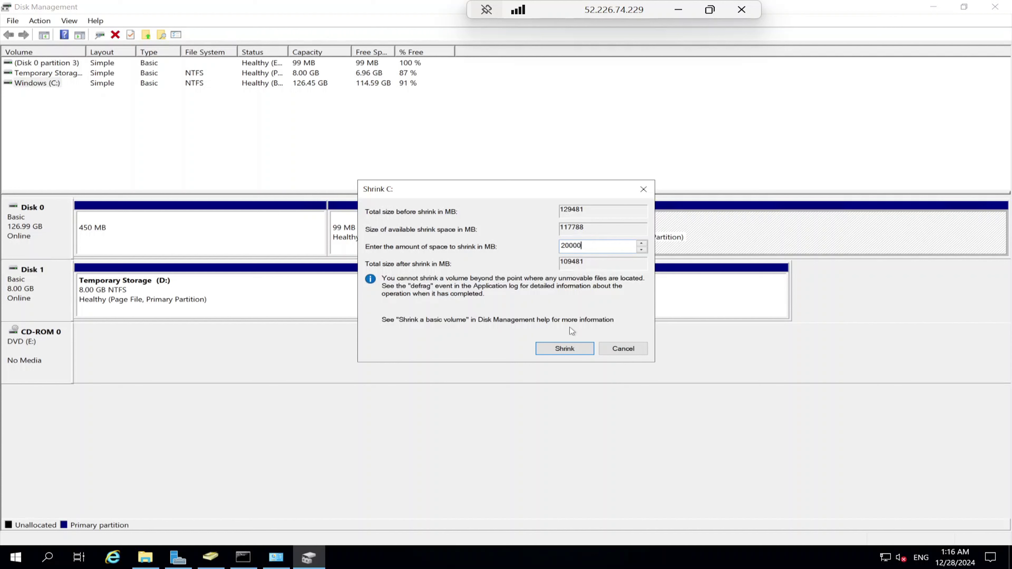
click(549, 353)
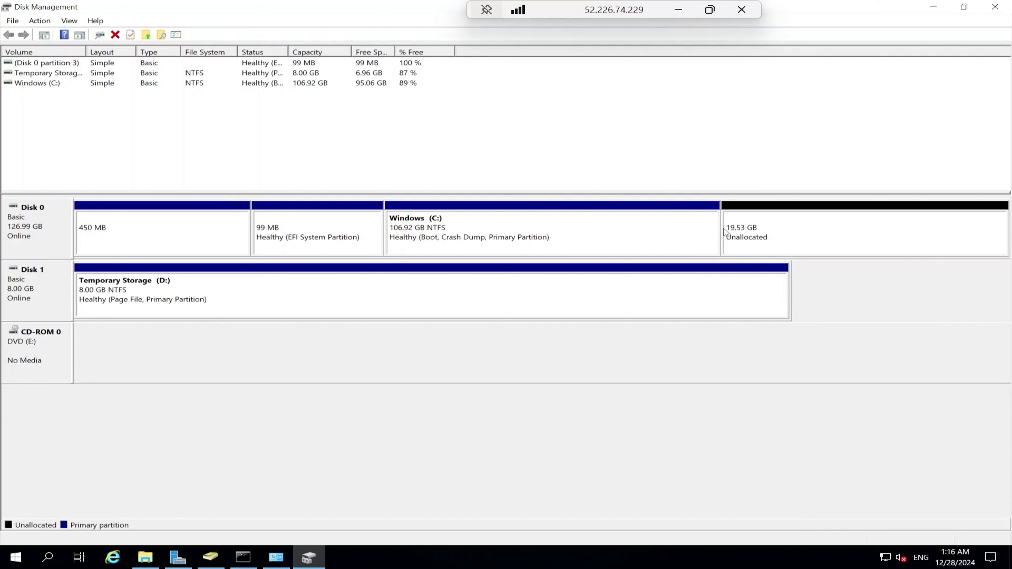
Step: Create a 20001 MB simple volume in Disk 0's unallocated space with drive letter F, quick-formatted as NTFS and labelled New Volume
right_click(794, 224)
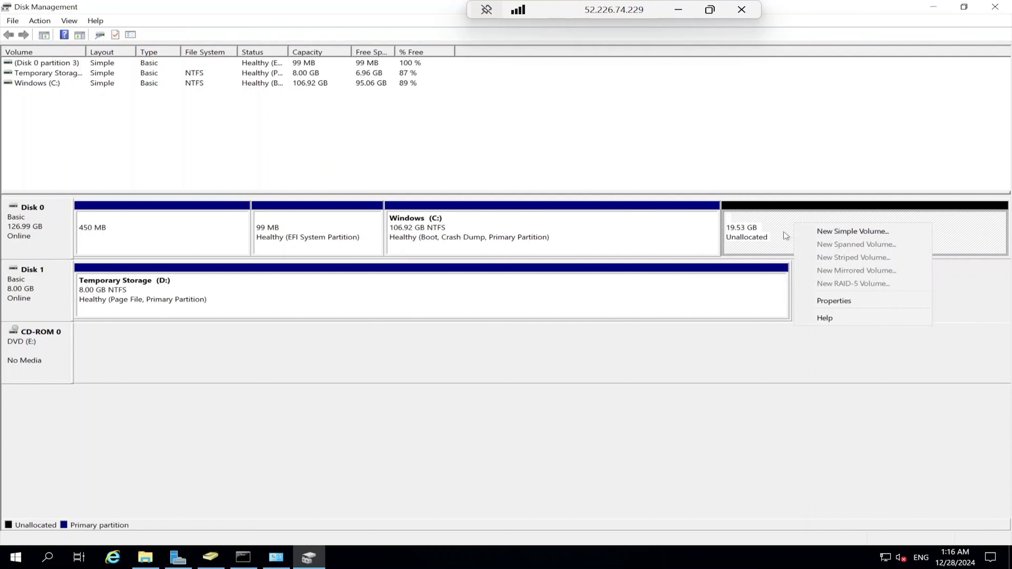
click(825, 230)
click(243, 277)
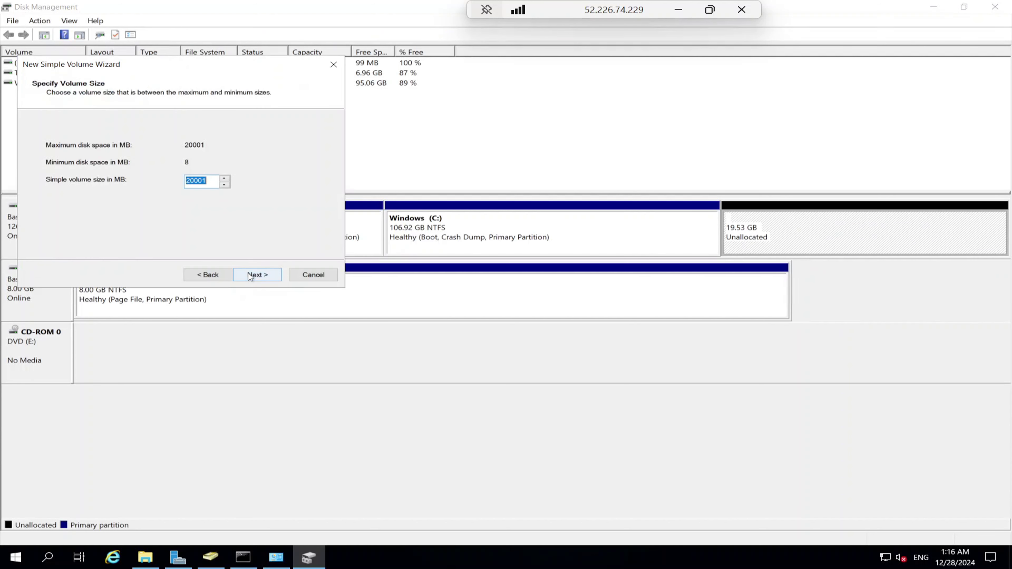
click(254, 276)
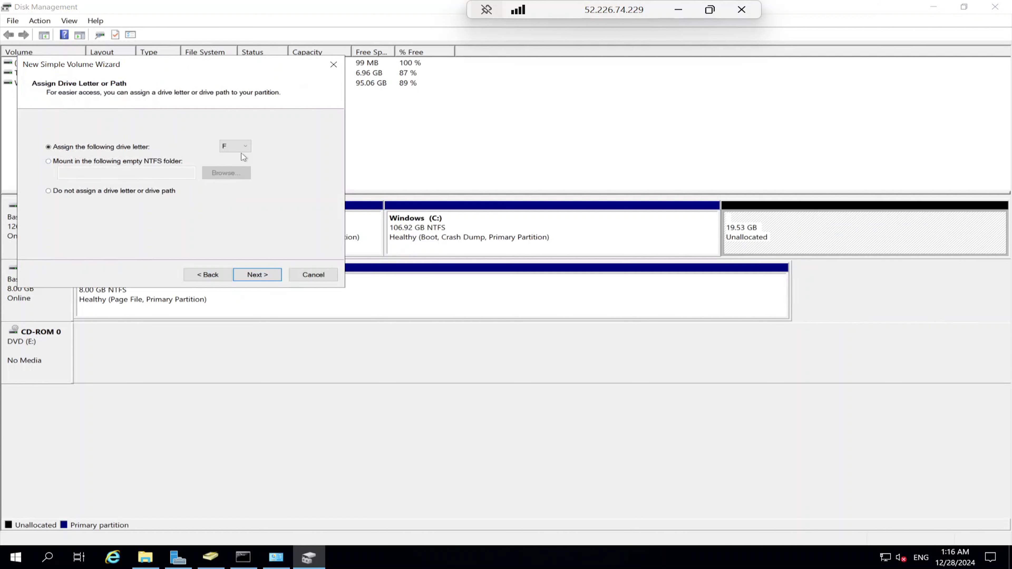
click(256, 276)
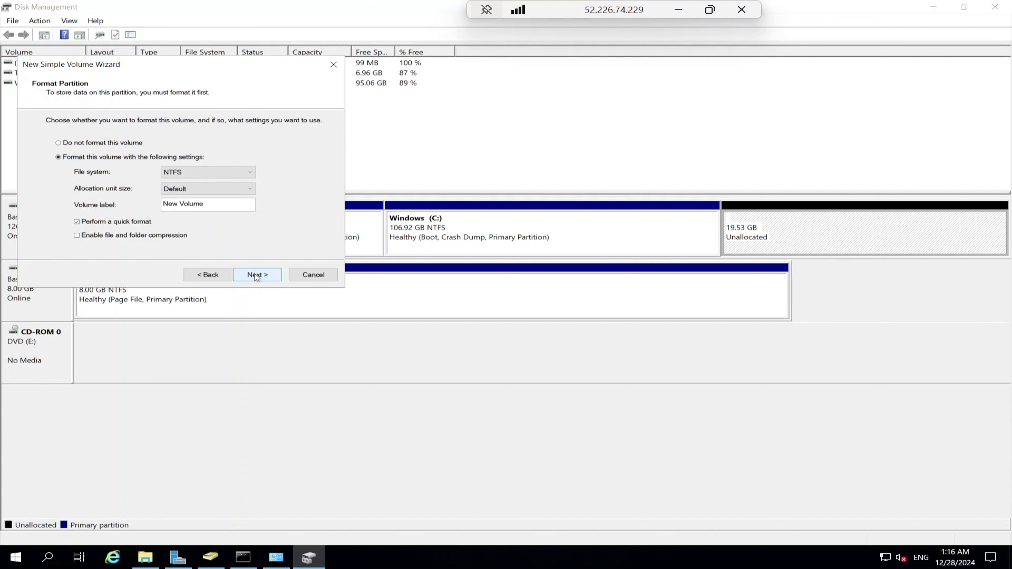
click(255, 276)
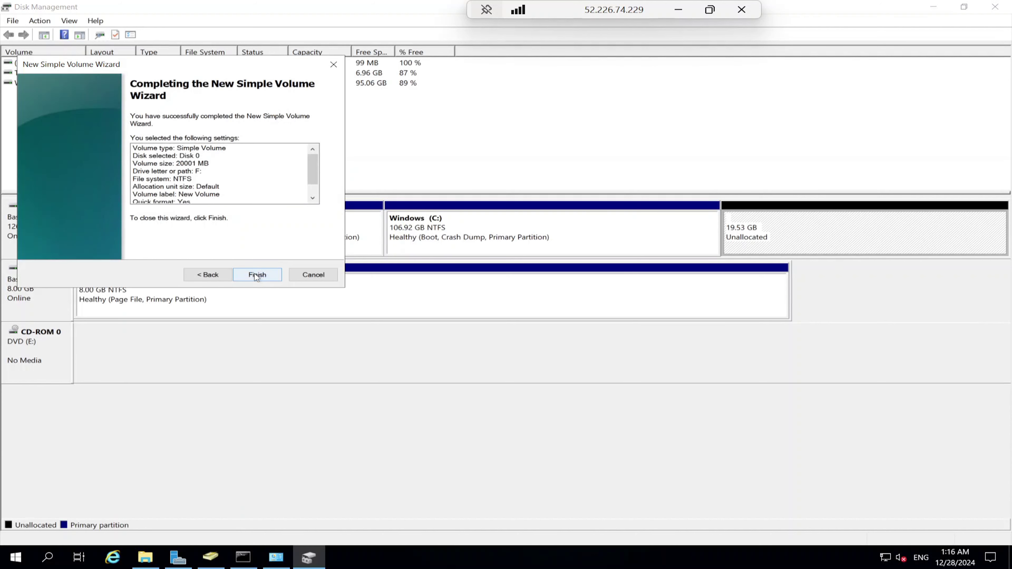
click(225, 277)
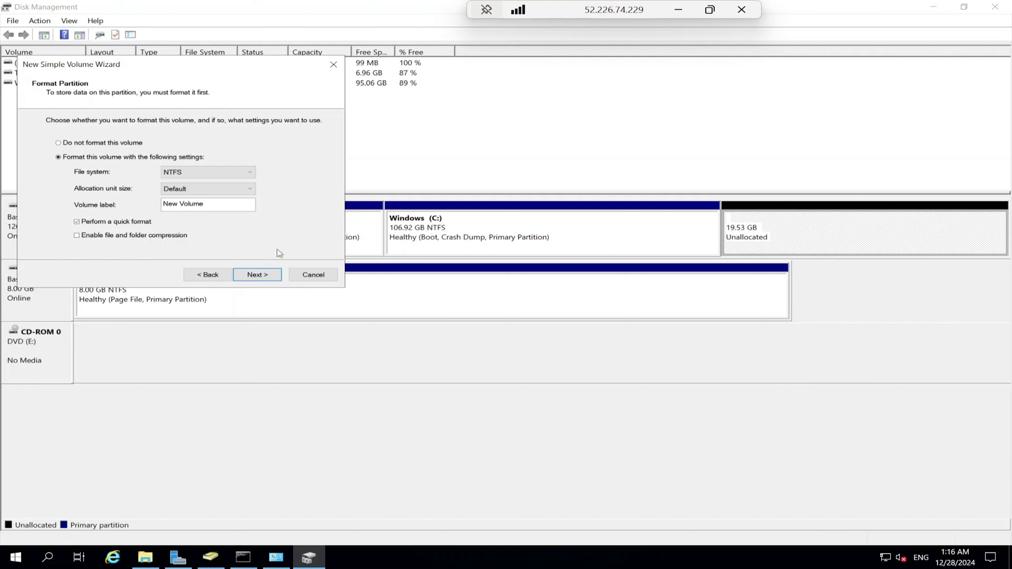
click(261, 275)
click(260, 274)
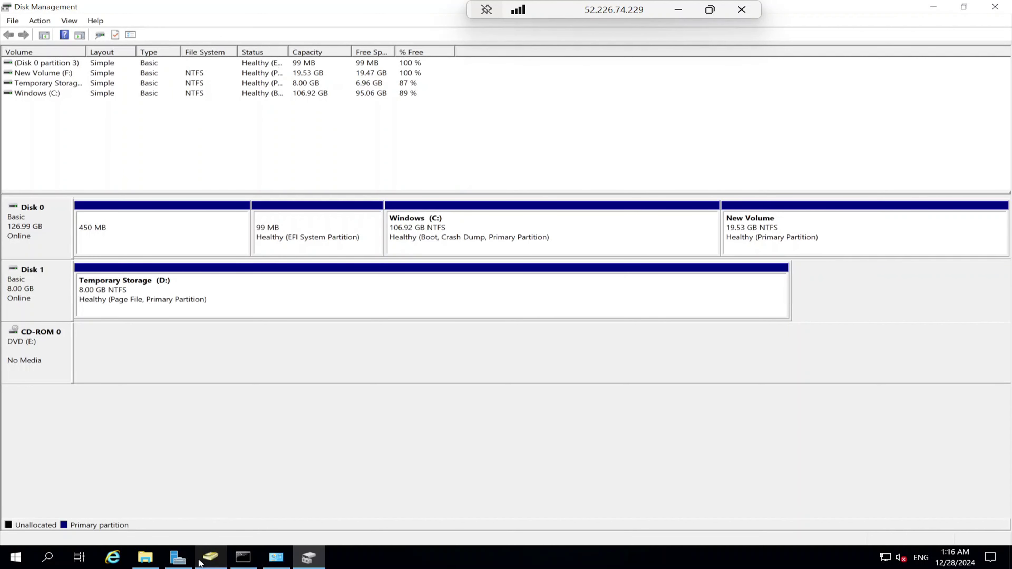
Step: Check the server's drives under This PC in File Explorer, then minimize that window
click(143, 561)
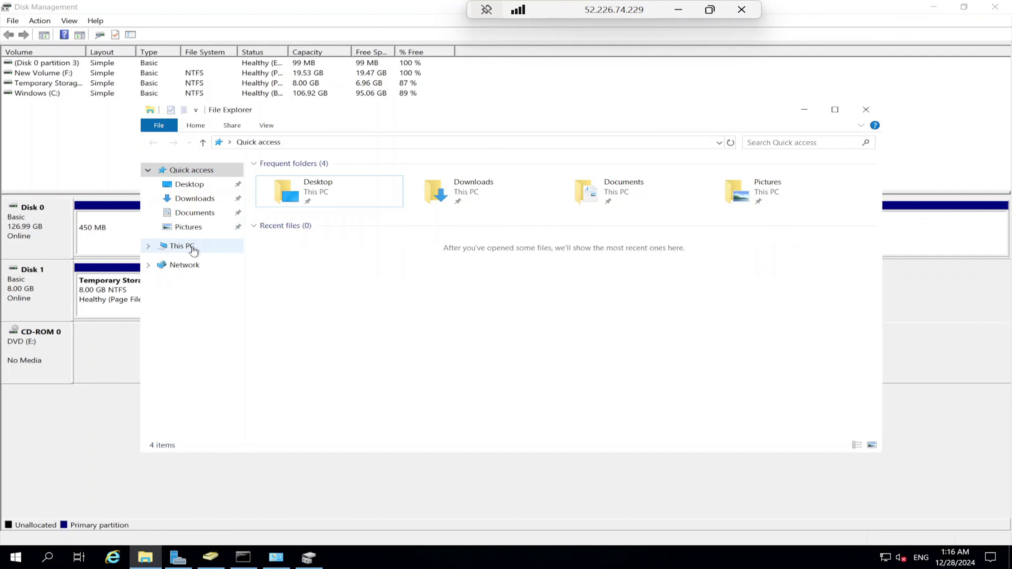
click(187, 246)
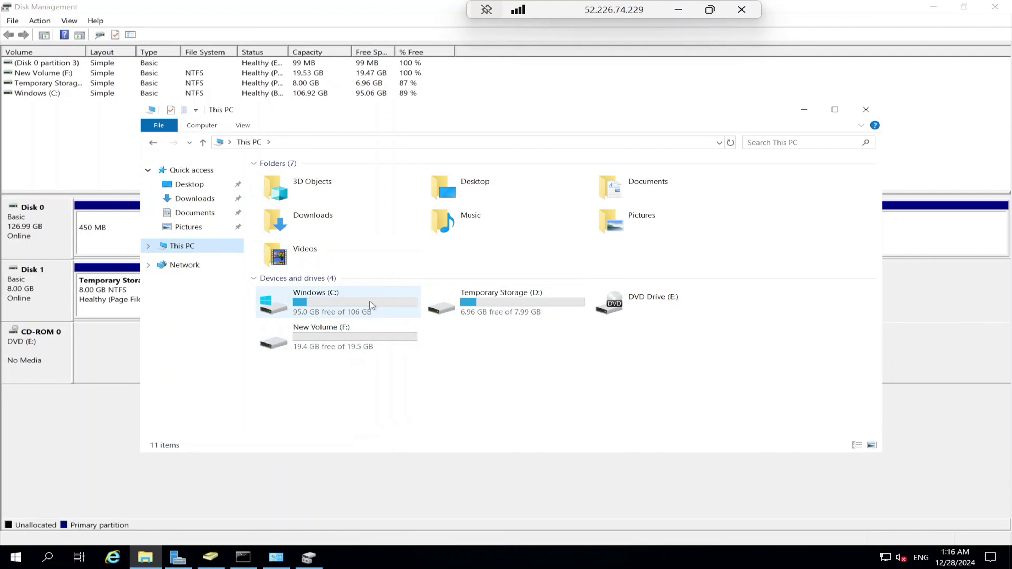
click(804, 109)
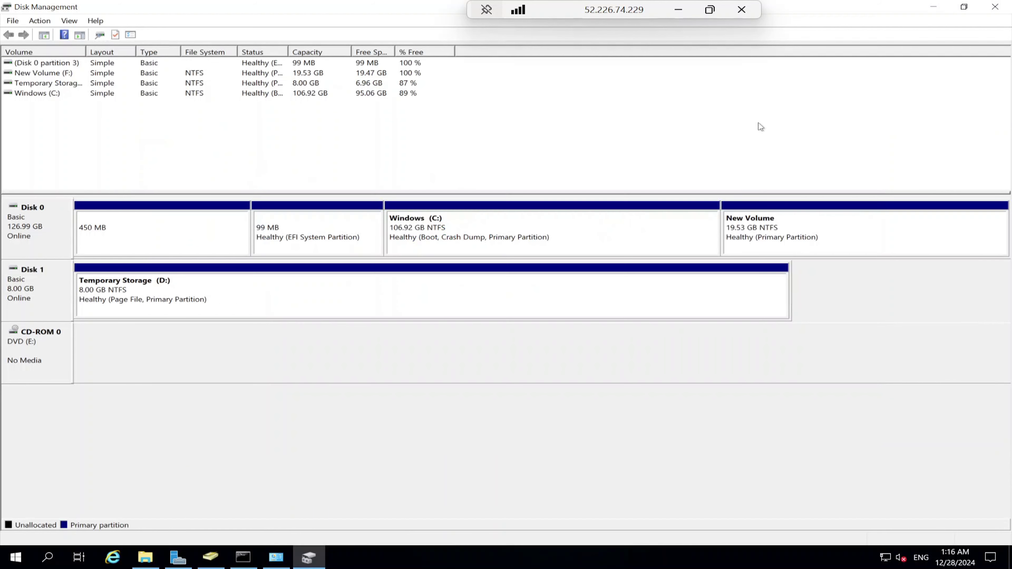
Step: Start the Add Roles and Features Wizard in Server Manager and proceed to server role selection with DC.homelab.local as the destination
click(177, 557)
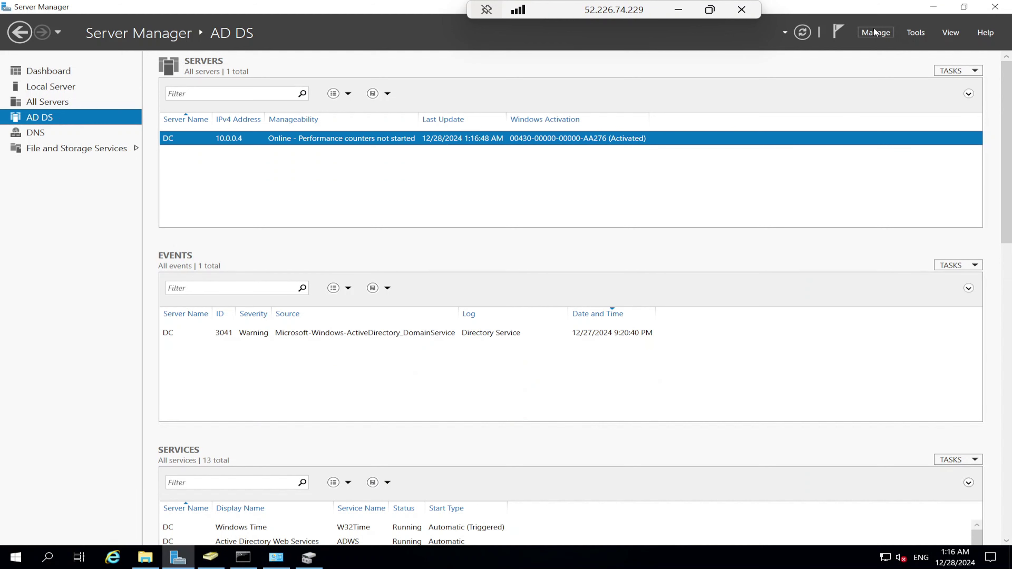
click(875, 33)
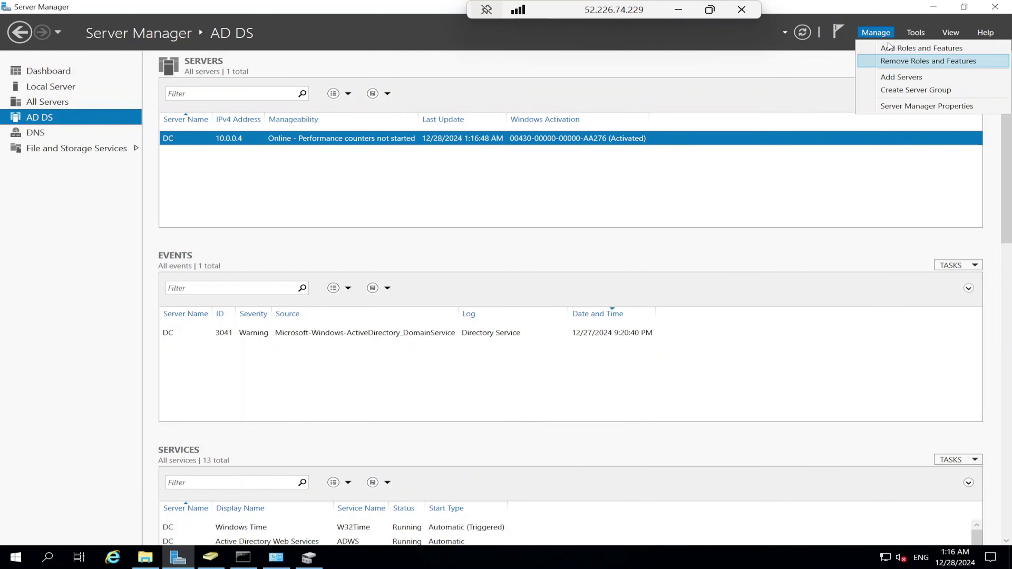
click(893, 50)
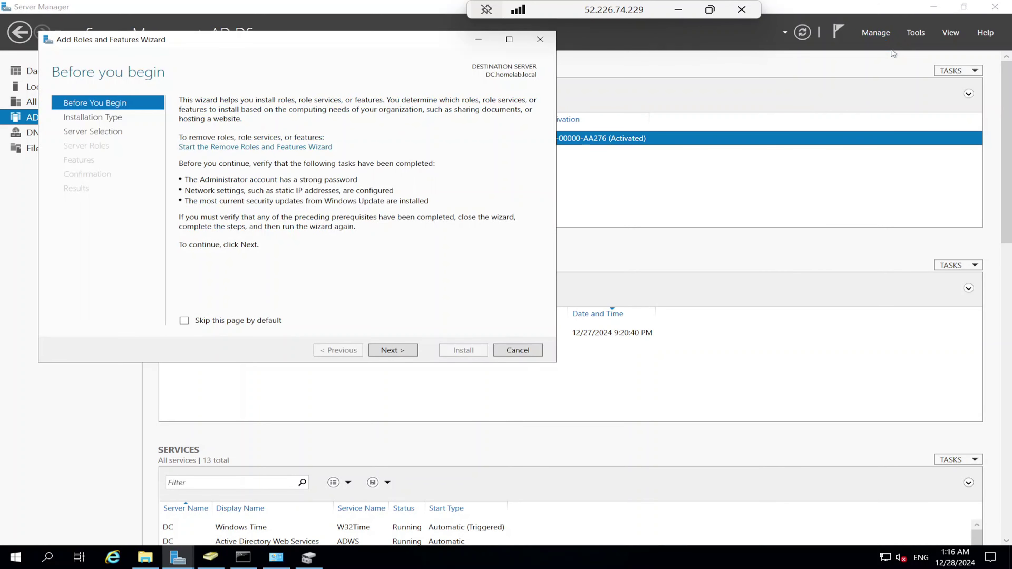
click(392, 351)
click(392, 351)
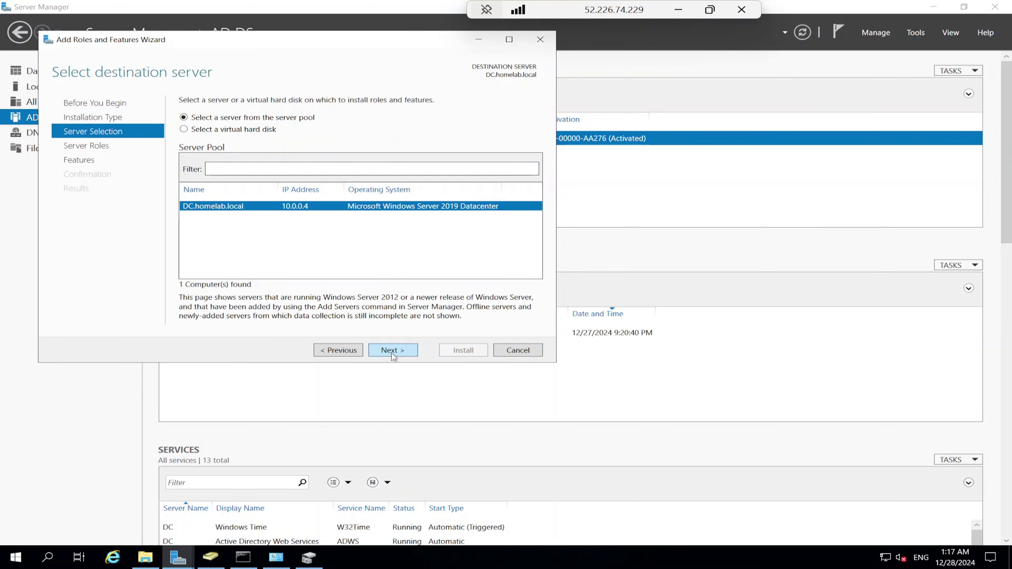
click(391, 351)
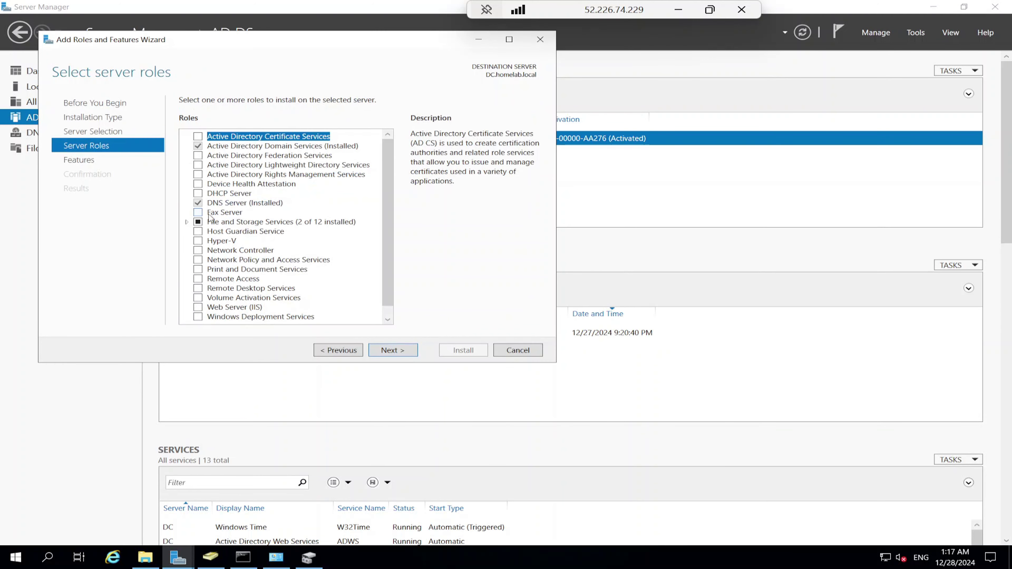
Step: Select the iSCSI Target Server role under File and iSCSI Services for installation
click(187, 223)
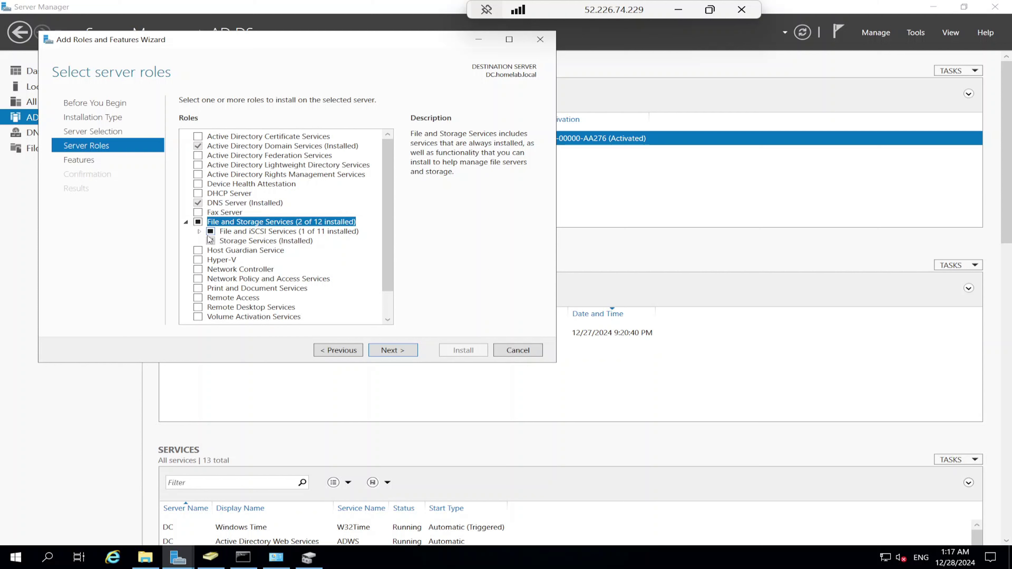
click(200, 231)
scroll(265, 259, down, 1)
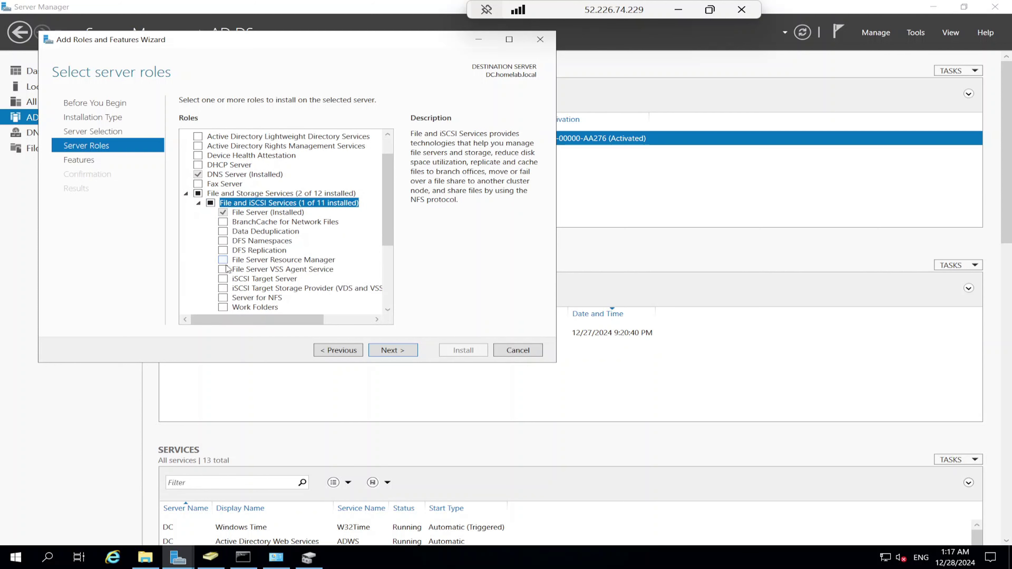
click(222, 279)
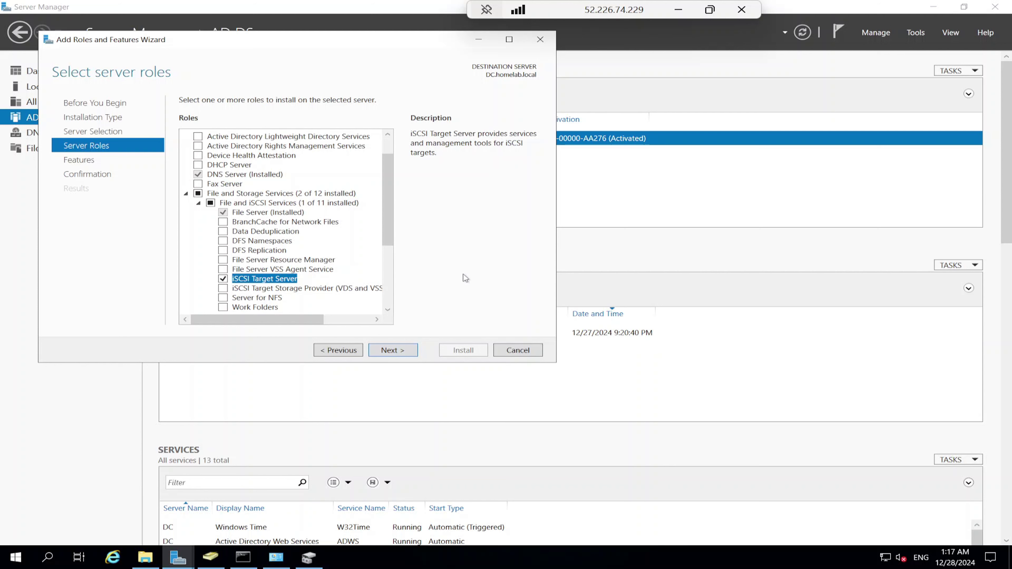
Step: Install the iSCSI Target Server role on DC.homelab.local without extra features and close the wizard once installation finishes
click(400, 354)
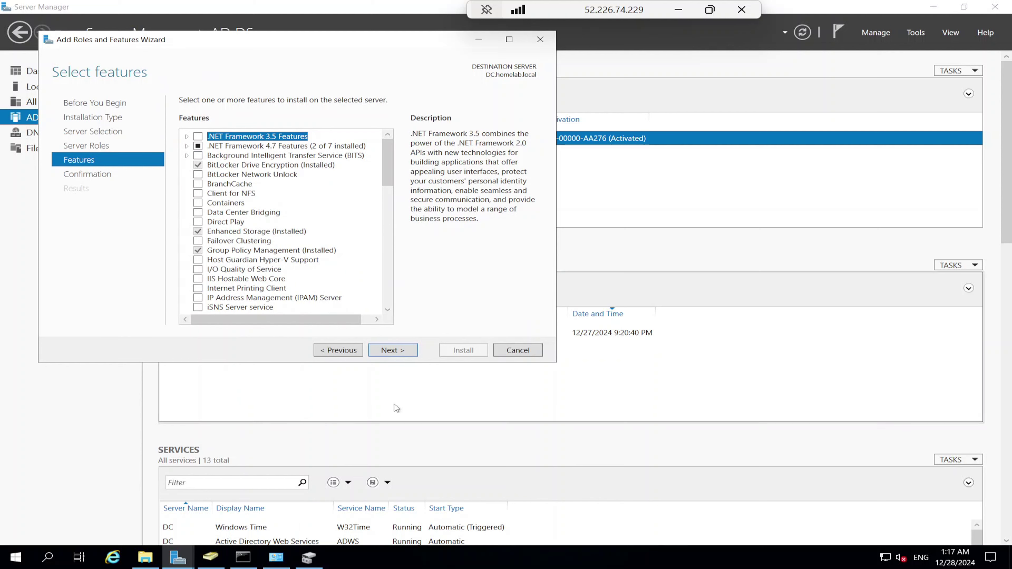
scroll(344, 250, down, 3)
scroll(345, 252, up, 2)
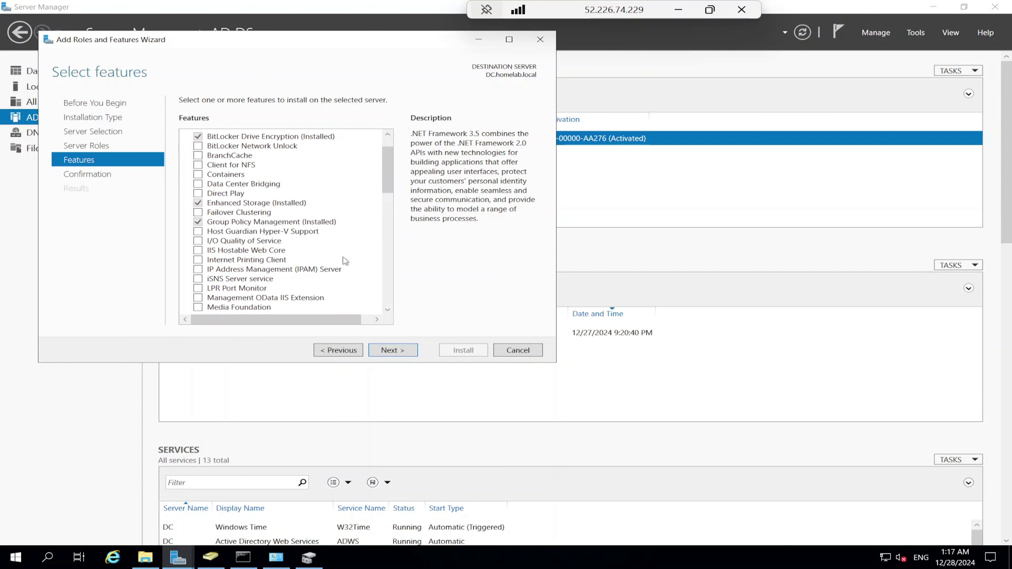
scroll(345, 261, up, 1)
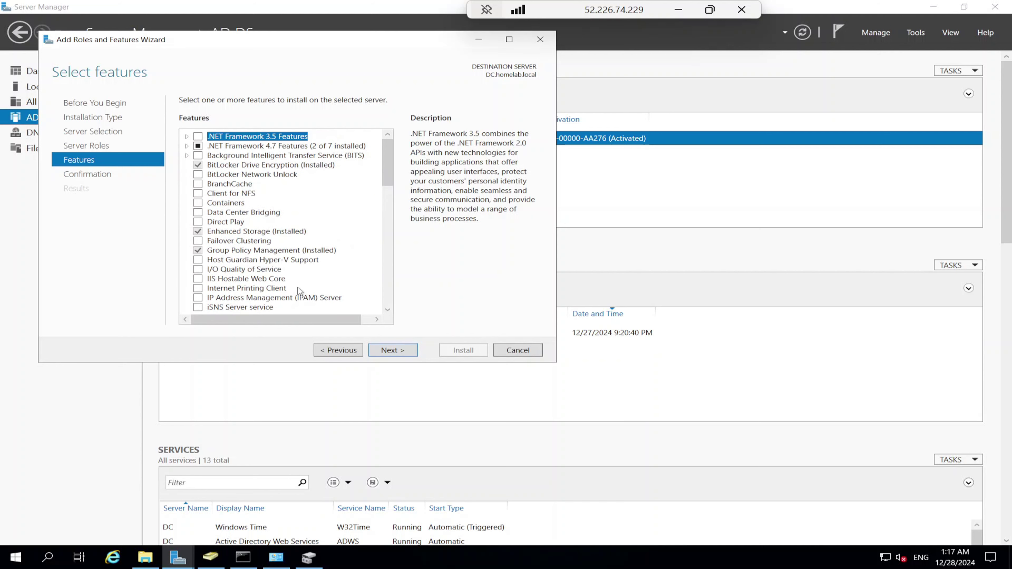
click(389, 350)
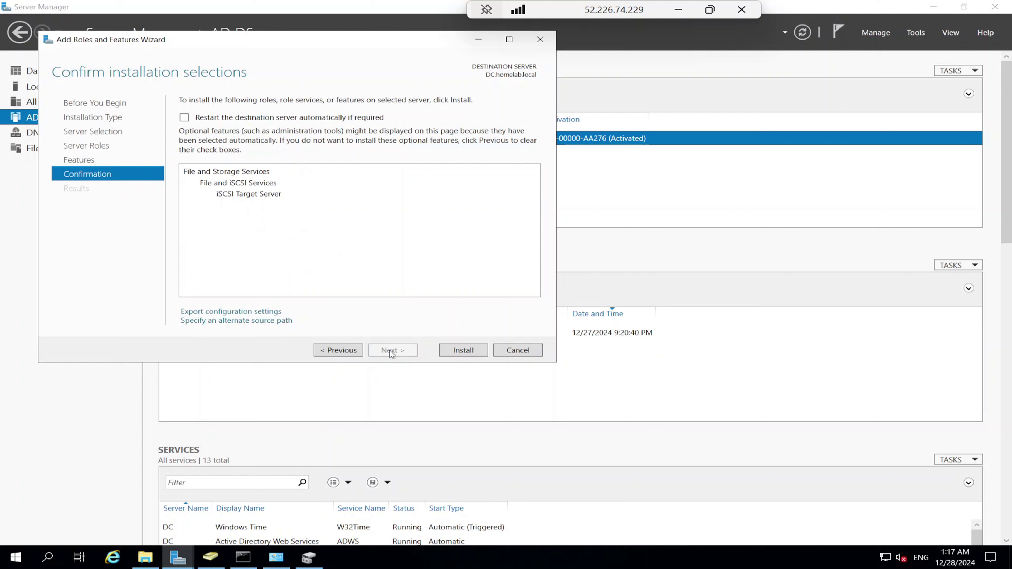
click(463, 351)
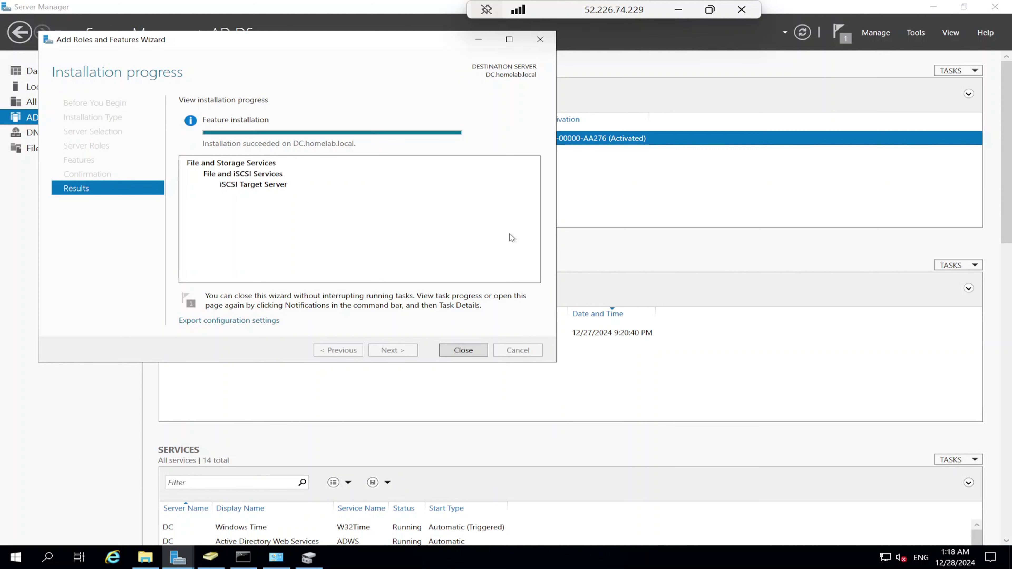
click(470, 349)
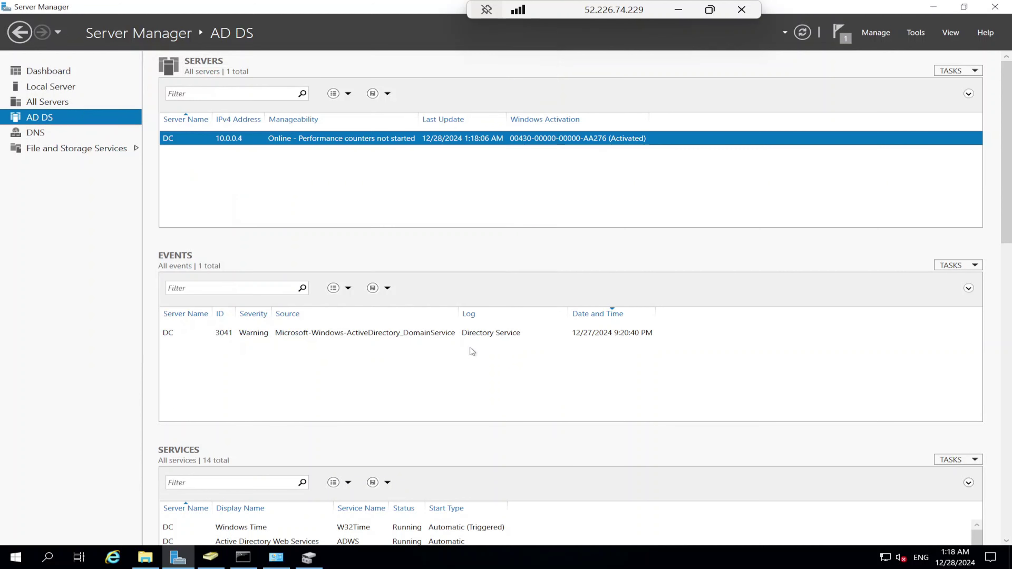
Step: Start a new iSCSI virtual disk under File and Storage Services, storing it on volume F: of server DC
click(130, 152)
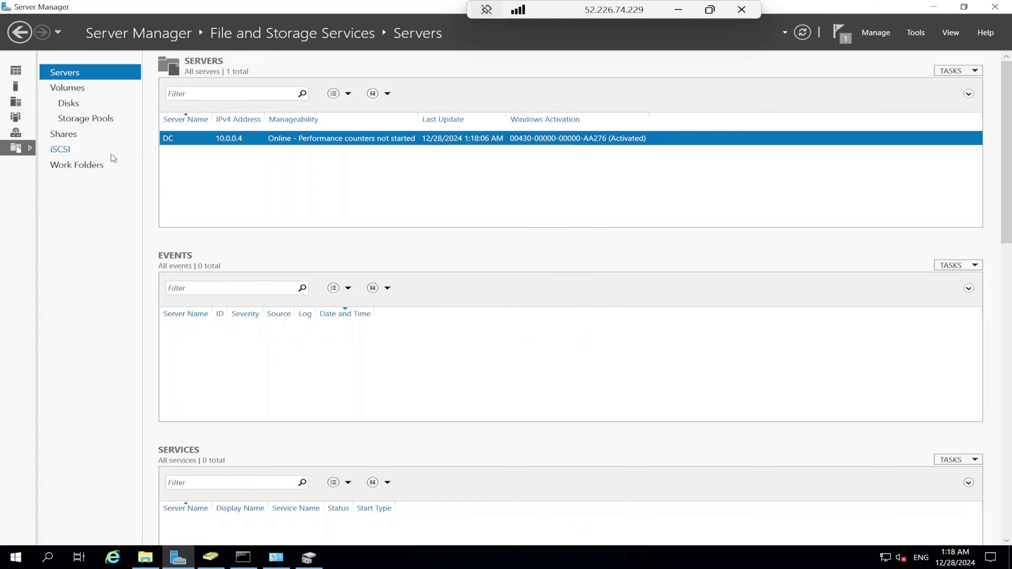
click(61, 150)
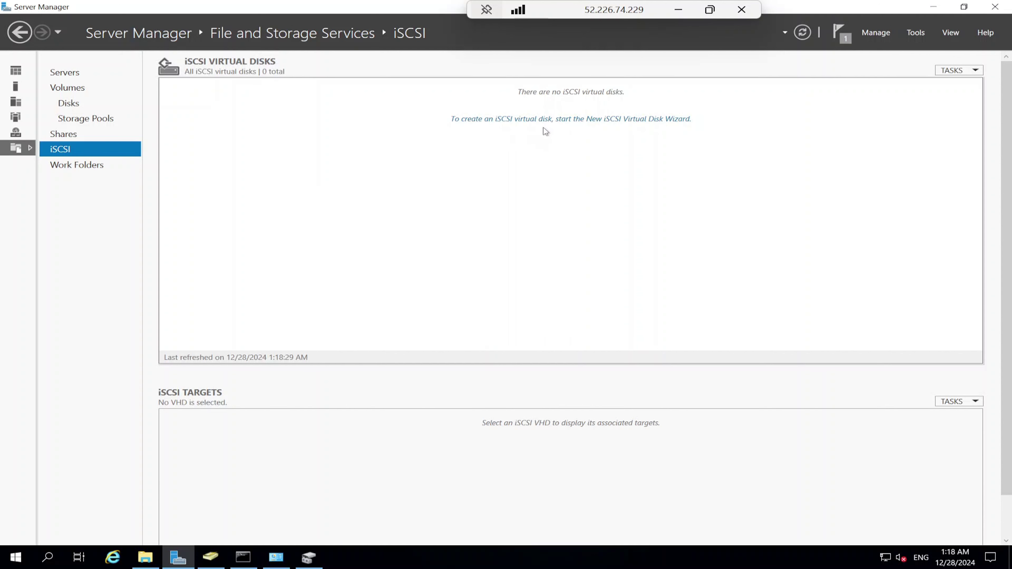
click(601, 121)
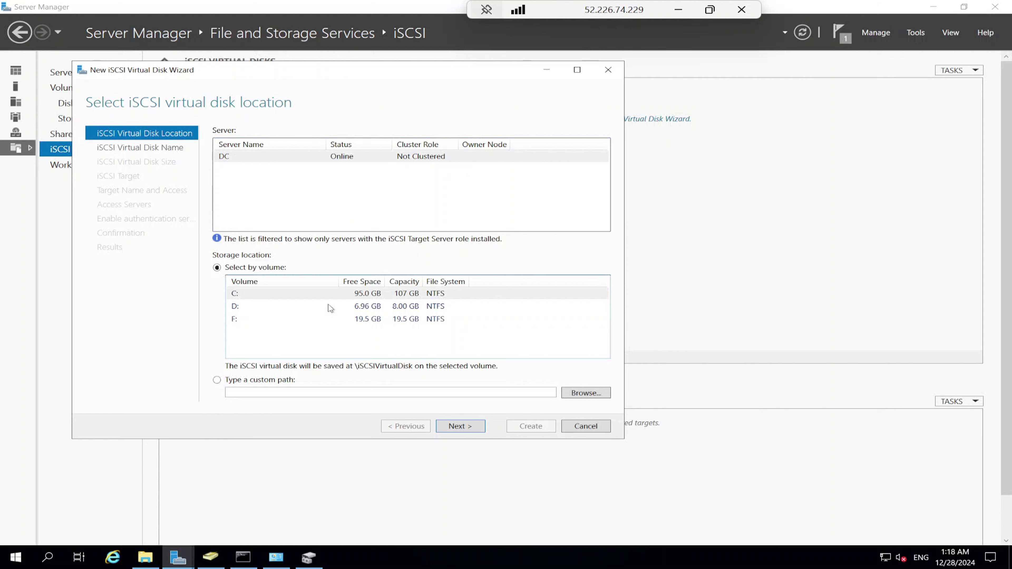
click(256, 319)
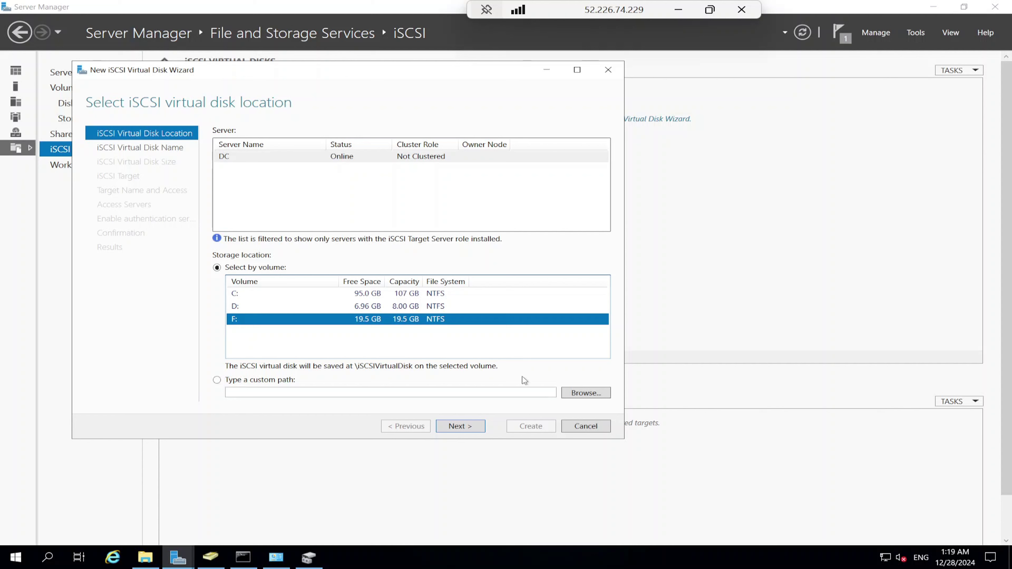
click(466, 427)
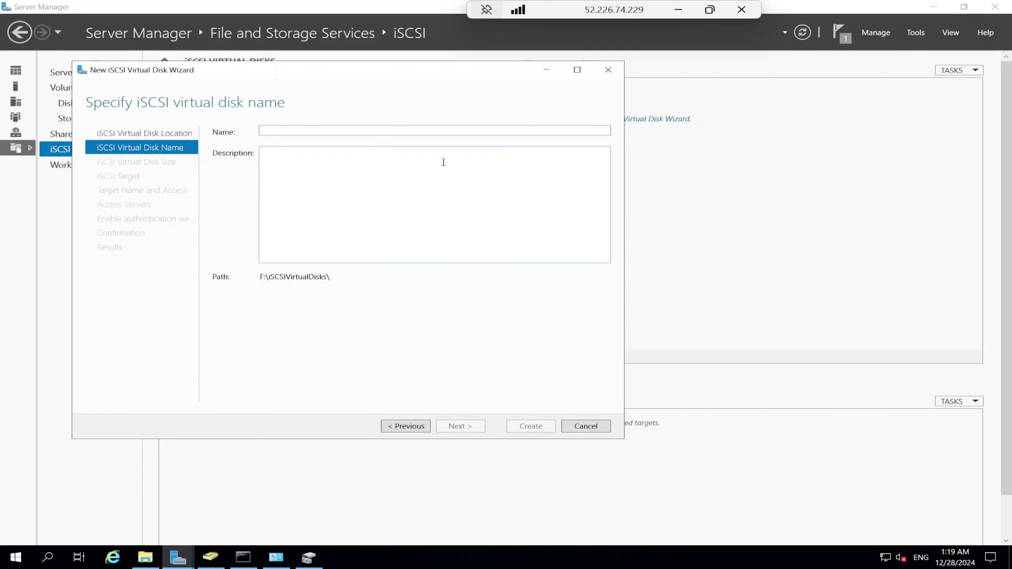
Step: Name the iSCSI virtual disk vDisk and give it a dynamically expanding size of 19.4 GB
text(vDisk)
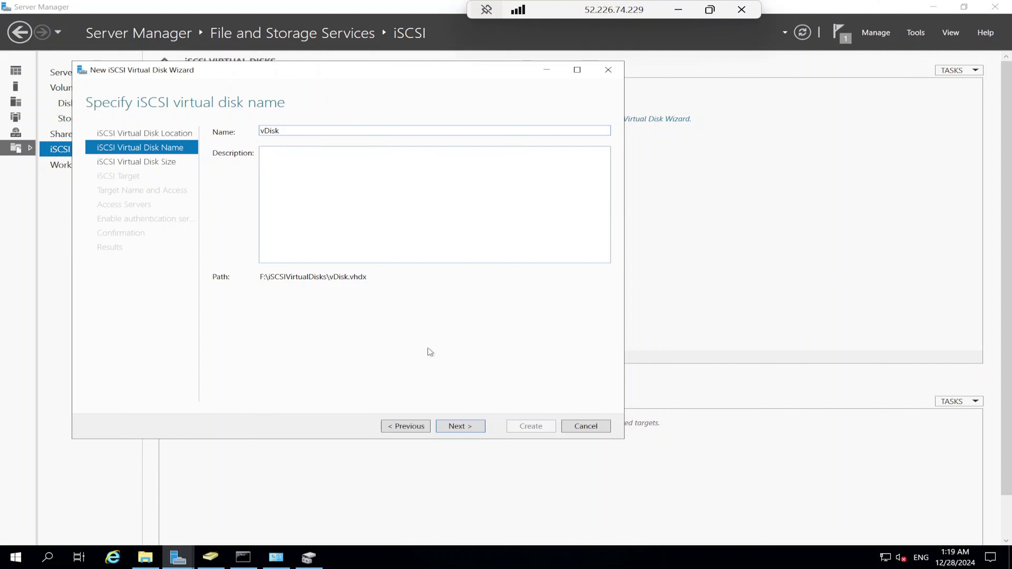
click(449, 430)
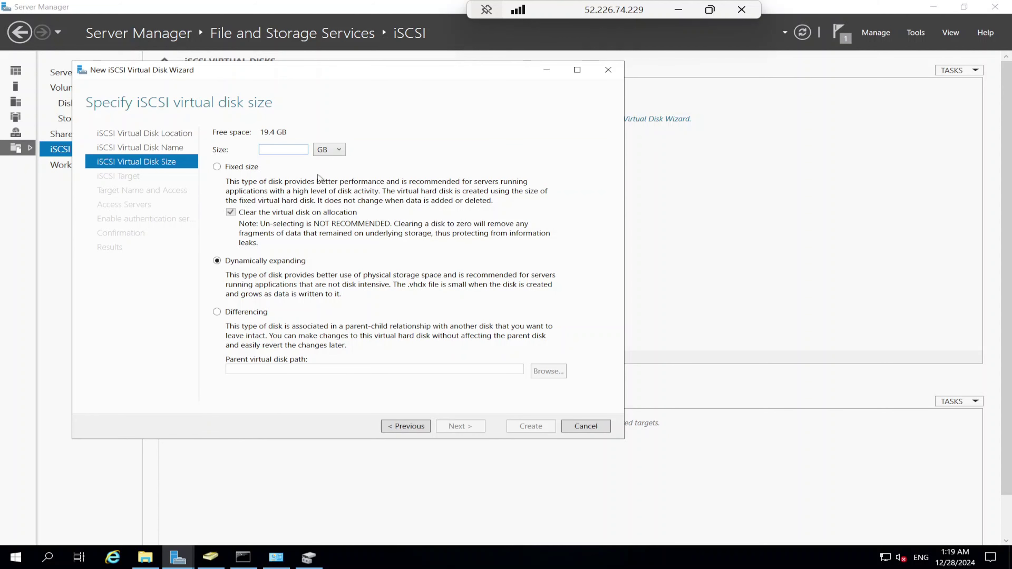
text(19.)
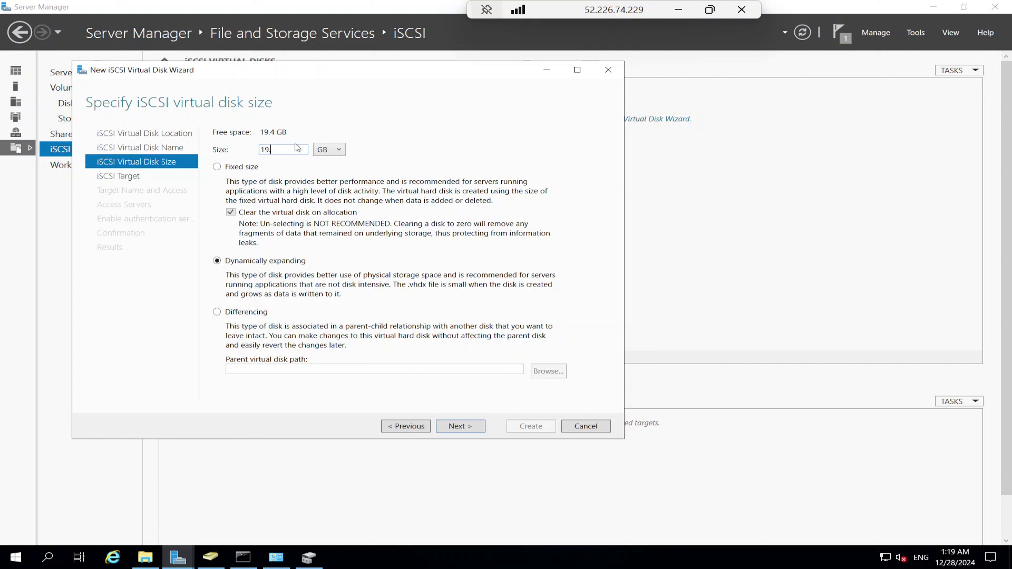
text(4)
click(459, 427)
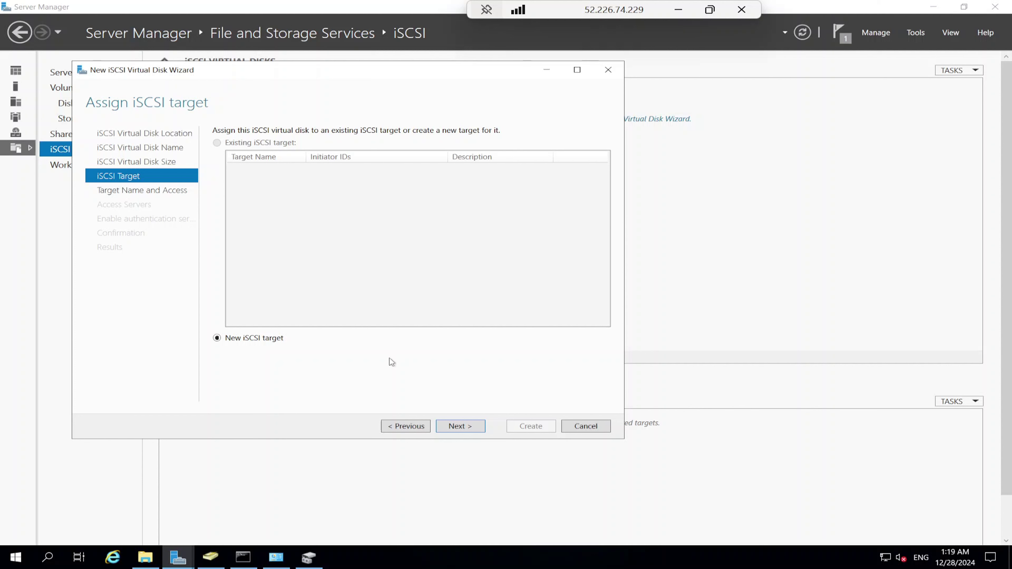
Step: Assign the virtual disk to a new iSCSI target named Target1 and start adding an initiator ID
click(474, 430)
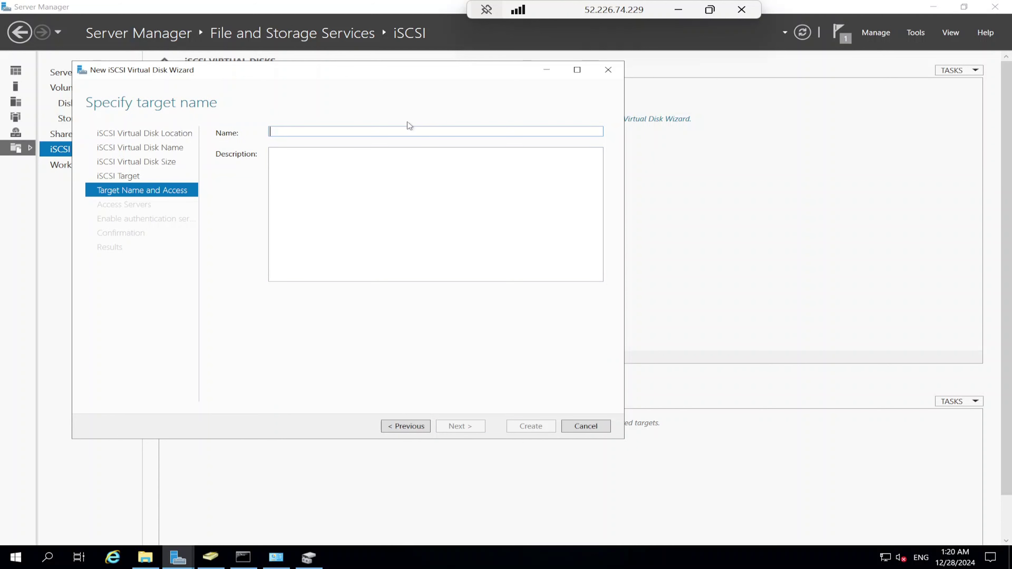
text(Target1)
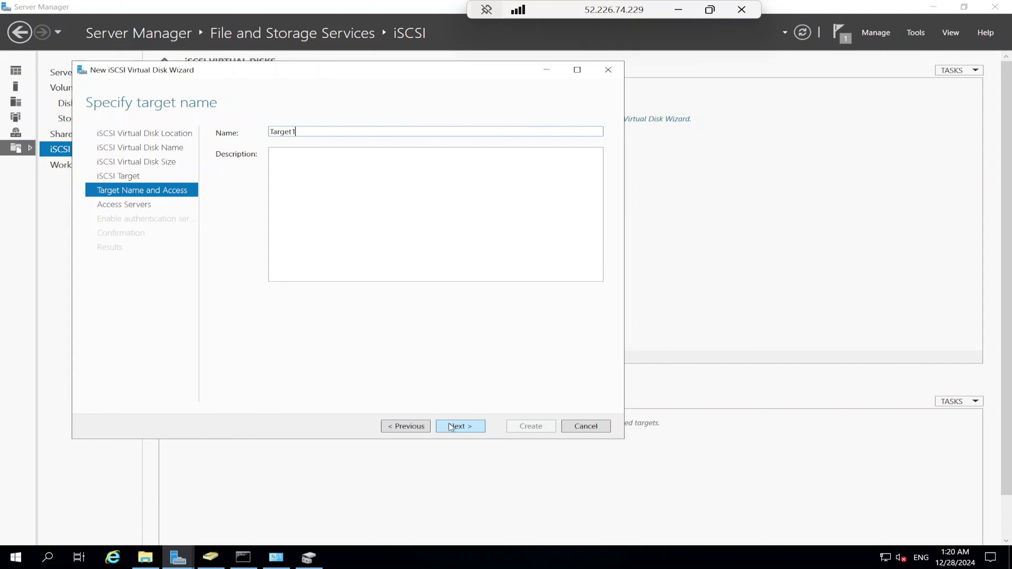
click(460, 425)
click(411, 101)
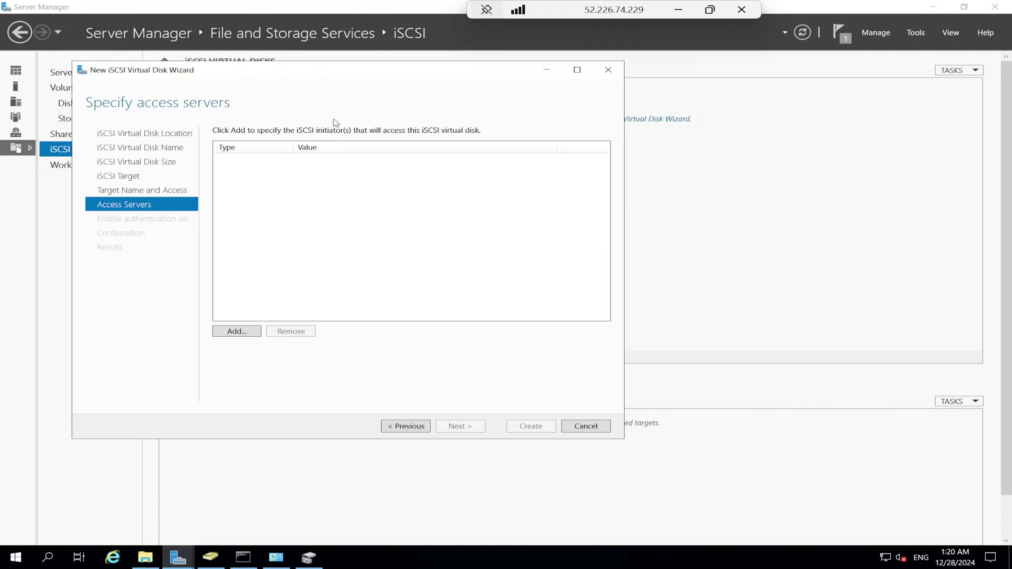
click(235, 331)
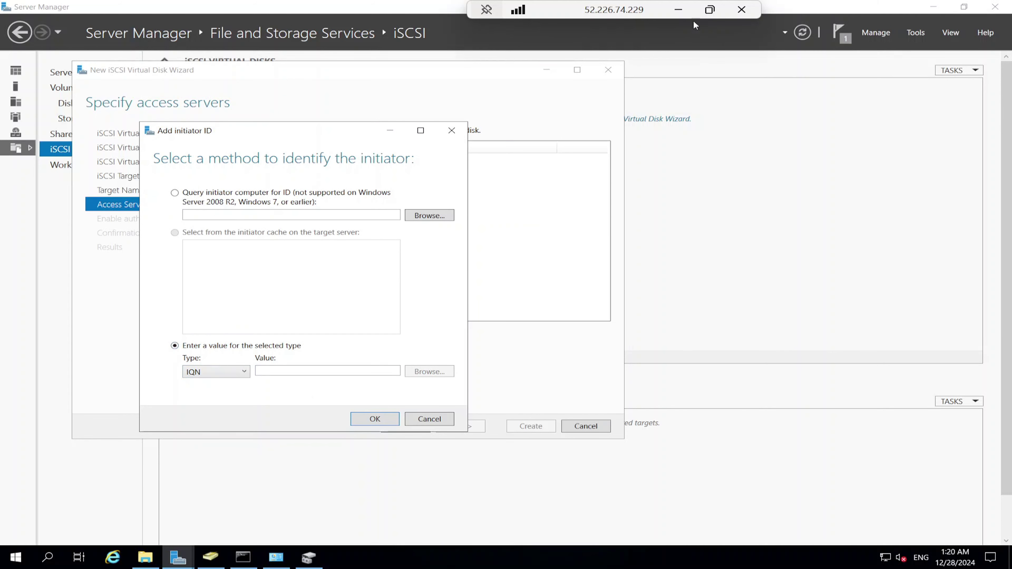
Step: Minimize the DC session, connect to NODE1 by Remote Desktop, and clear its System and File Explorer windows out of the way
click(679, 10)
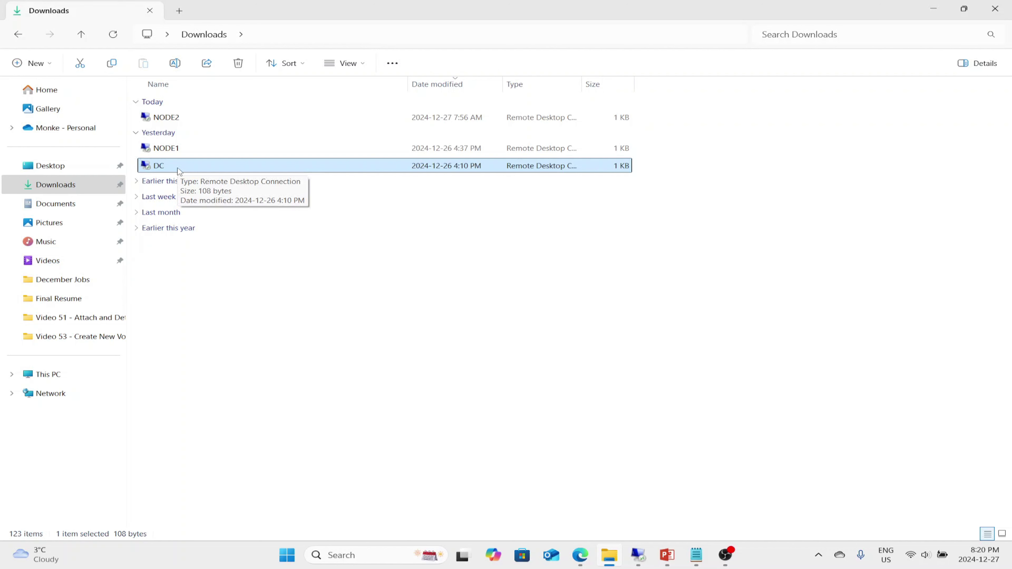
click(178, 151)
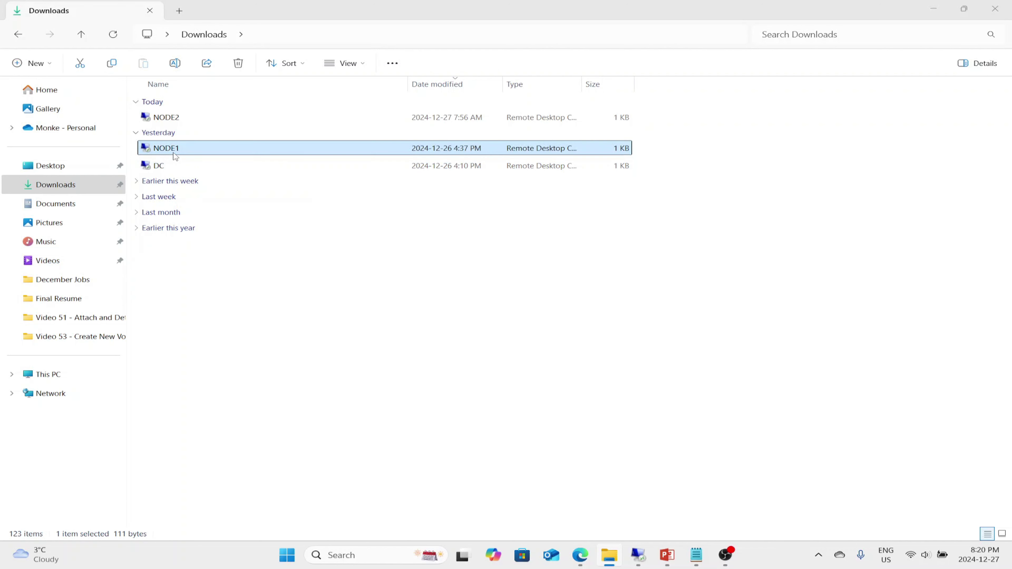
double_click(175, 151)
click(605, 339)
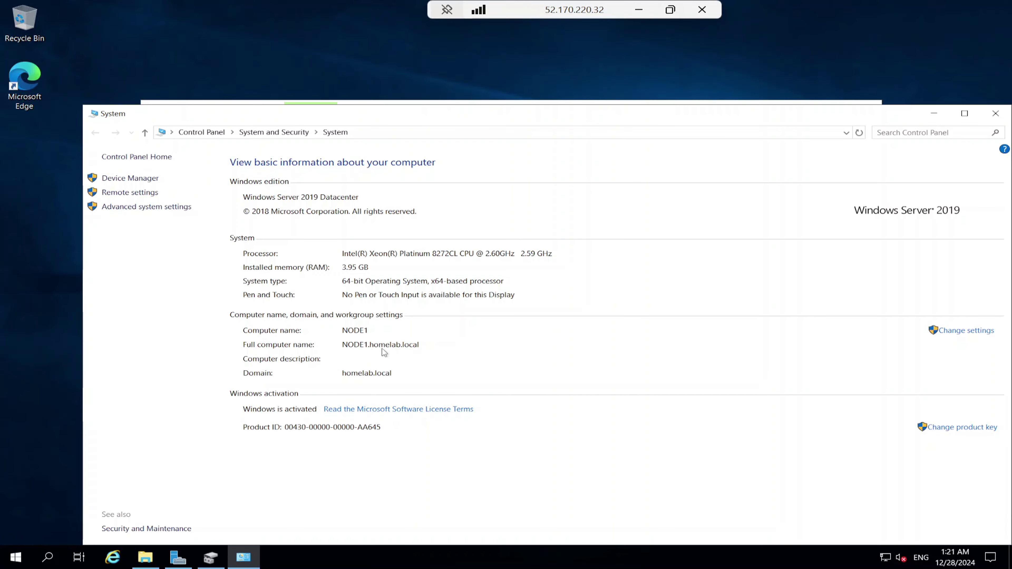
click(995, 113)
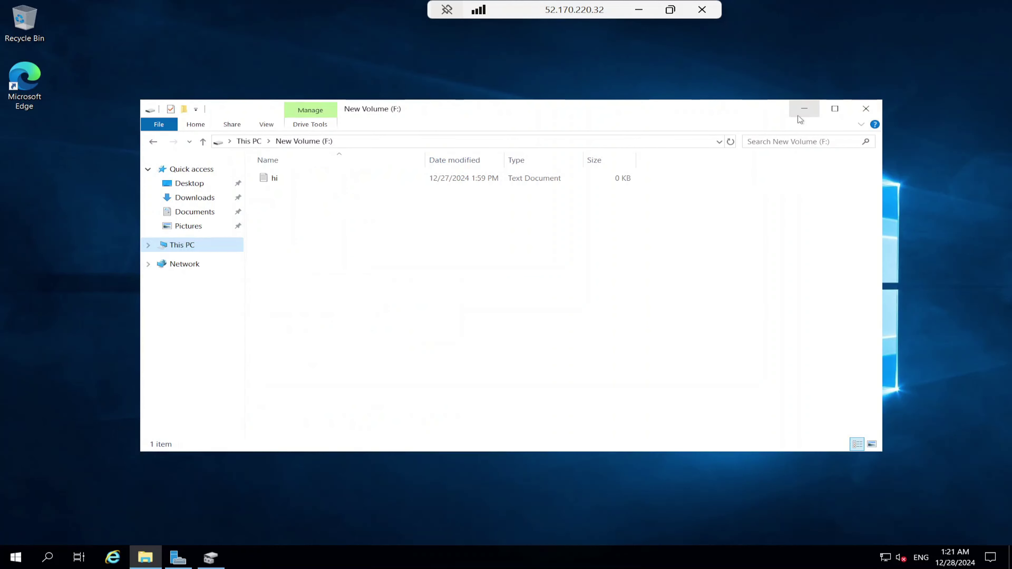
click(799, 118)
Step: Open iSCSI Initiator from Server Manager on NODE1 and copy its initiator name from the configuration settings
click(178, 557)
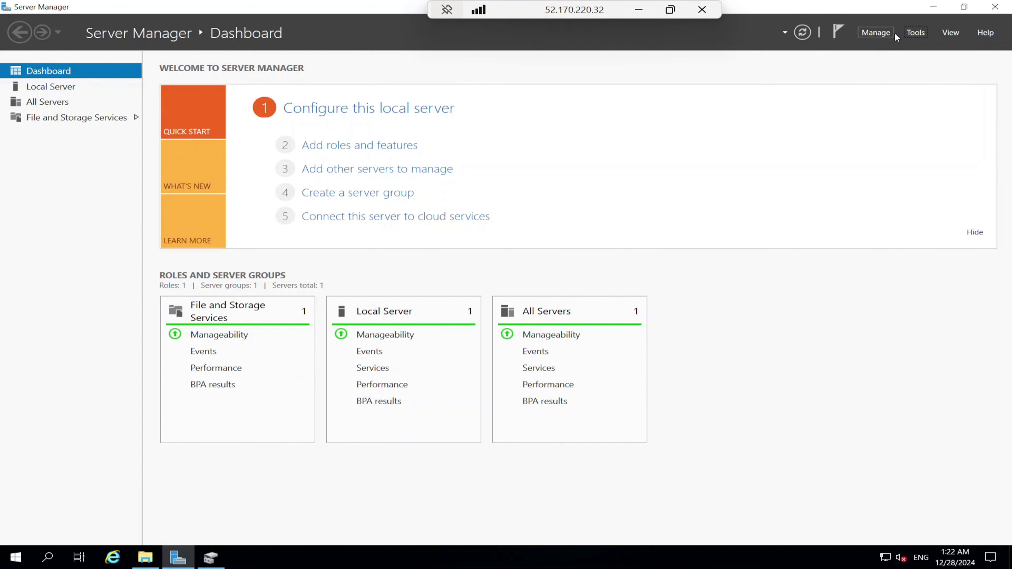
click(886, 35)
click(886, 34)
click(916, 34)
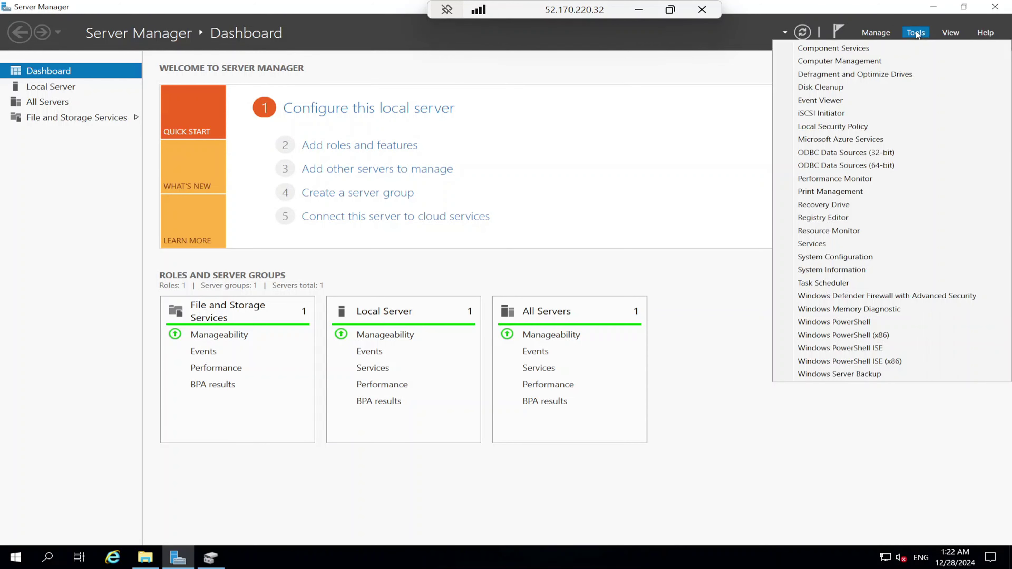
click(821, 113)
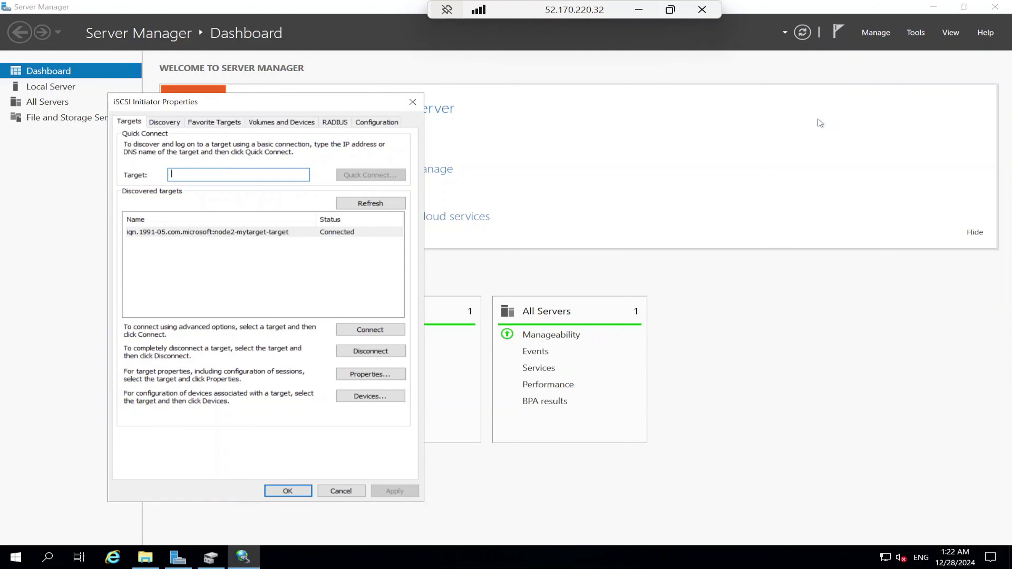
click(366, 122)
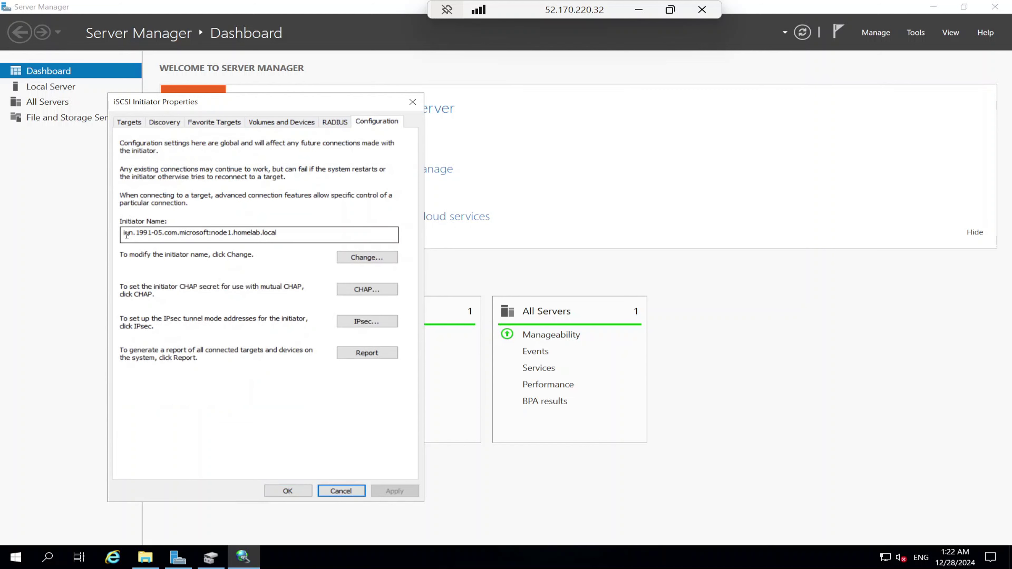
drag(127, 236, 287, 228)
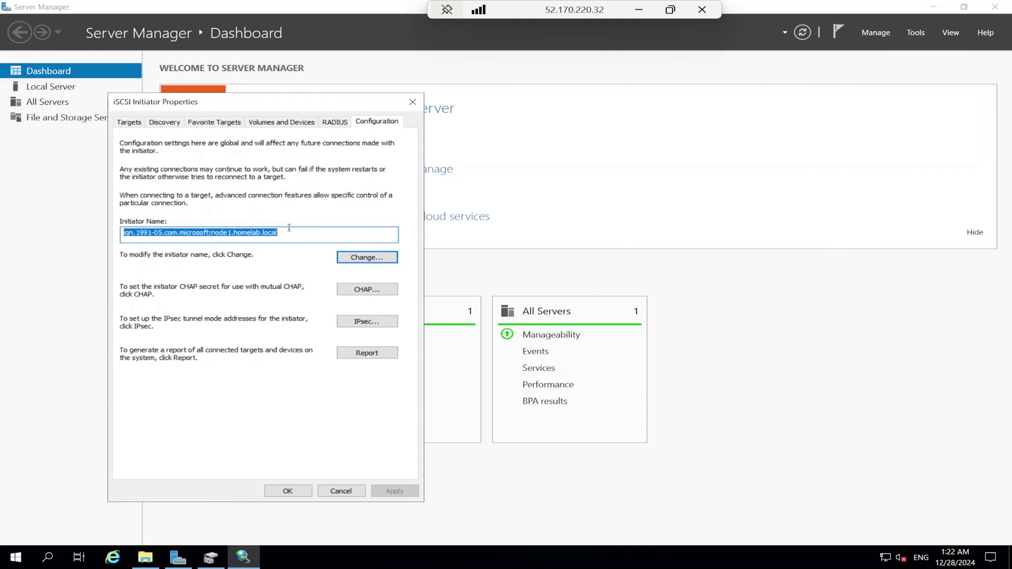
right_click(204, 232)
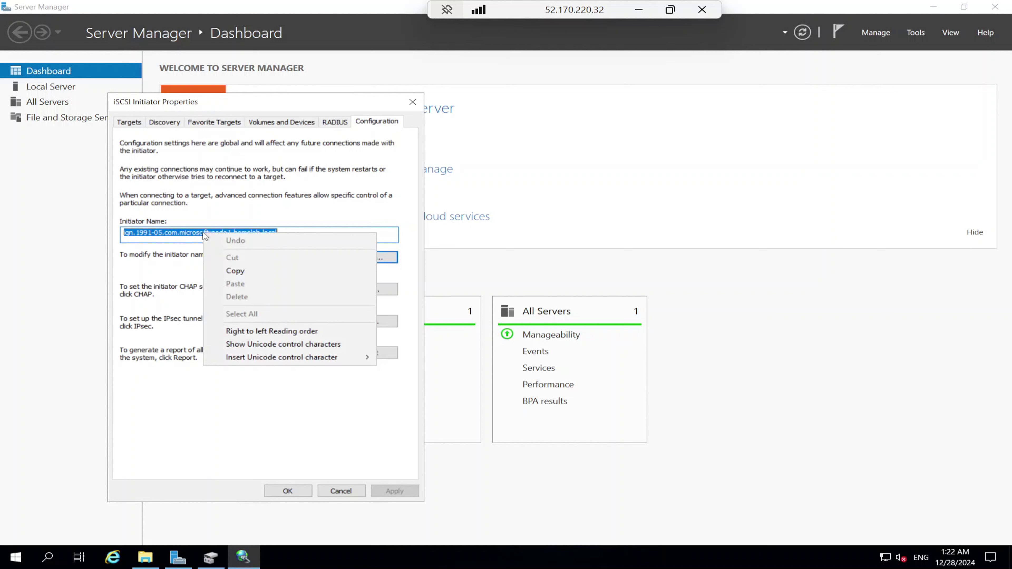
click(237, 272)
Step: Return to the DC session, add iqn.1991-05.com.microsoft:node1.homelab.local as an IQN access server, and proceed to confirmation with CHAP and reverse CHAP disabled
click(639, 10)
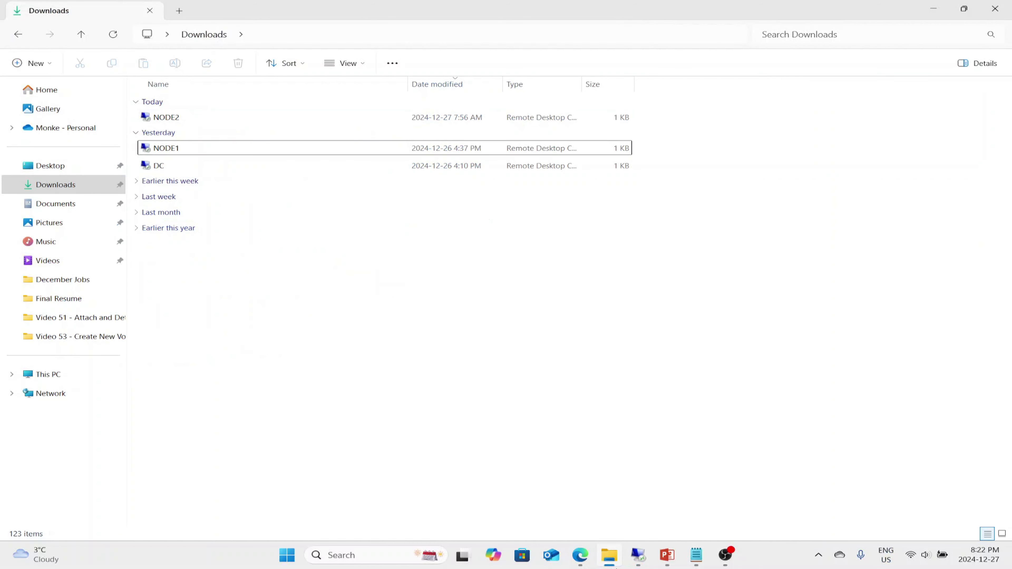
mouse_move(638, 555)
click(653, 472)
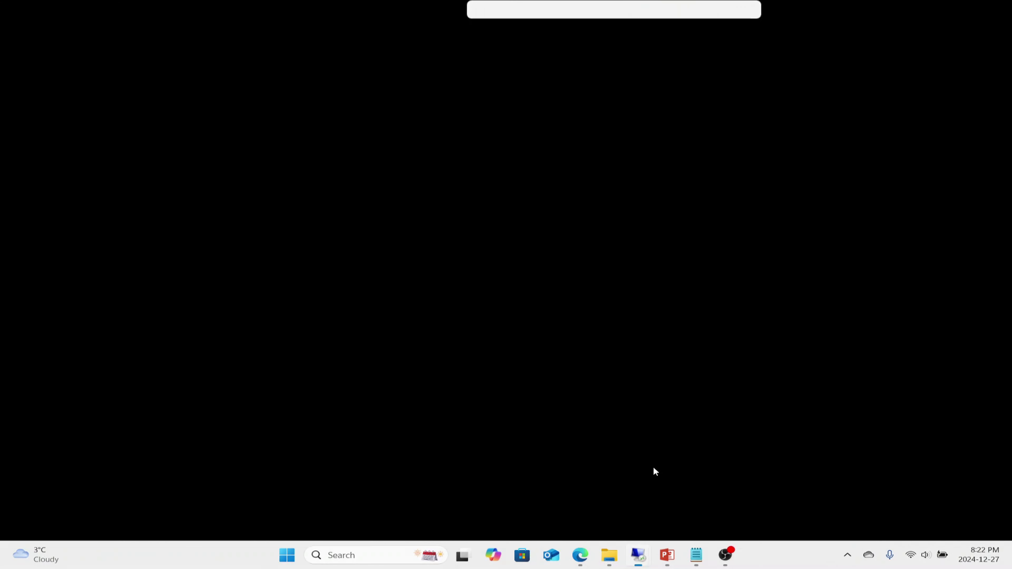
right_click(284, 371)
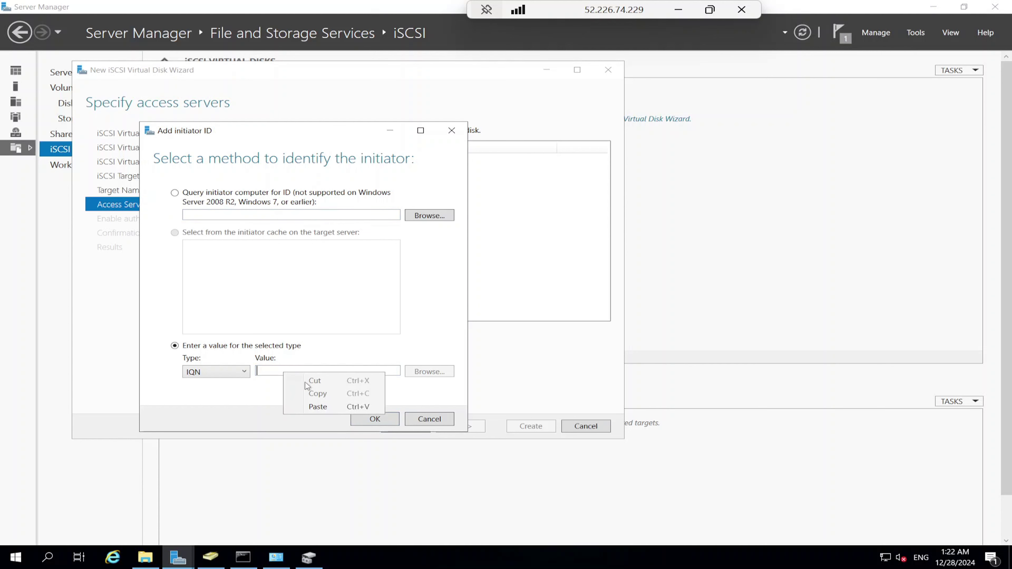
click(318, 406)
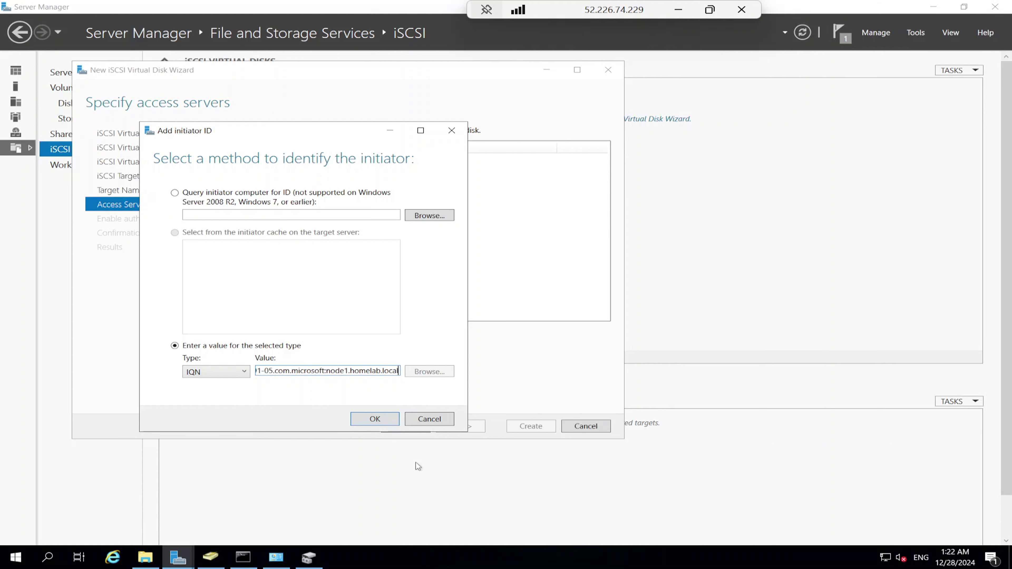
click(374, 423)
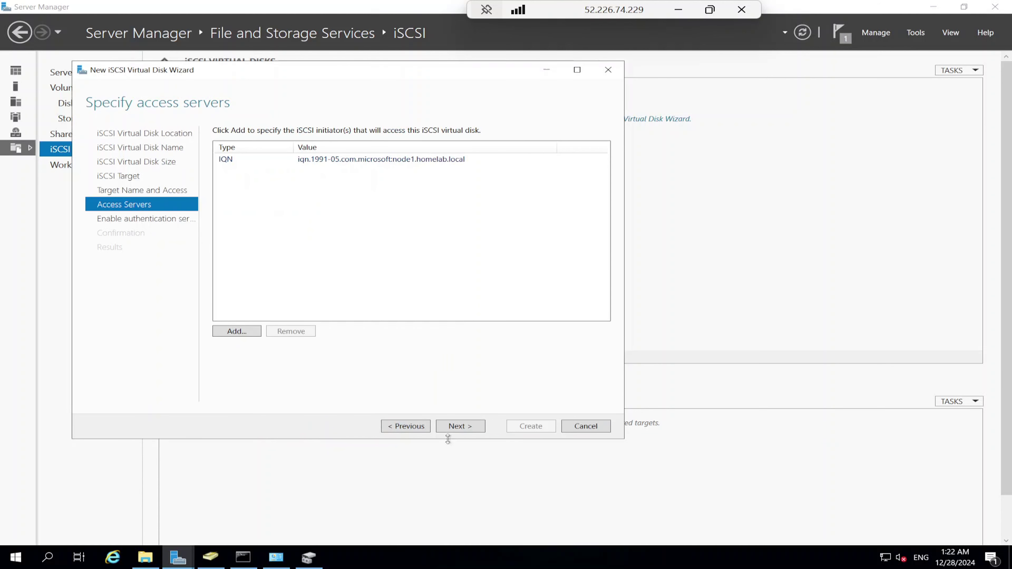
click(454, 430)
click(455, 433)
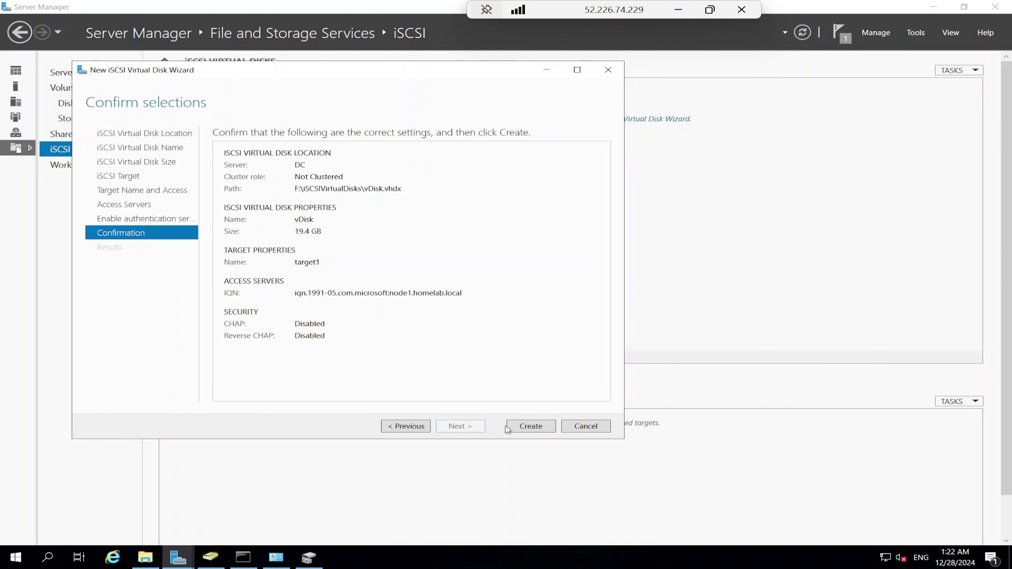
Step: Create the iSCSI virtual disk and target from the confirmed settings, close the wizard, and shrink the virtual disks pane
click(518, 430)
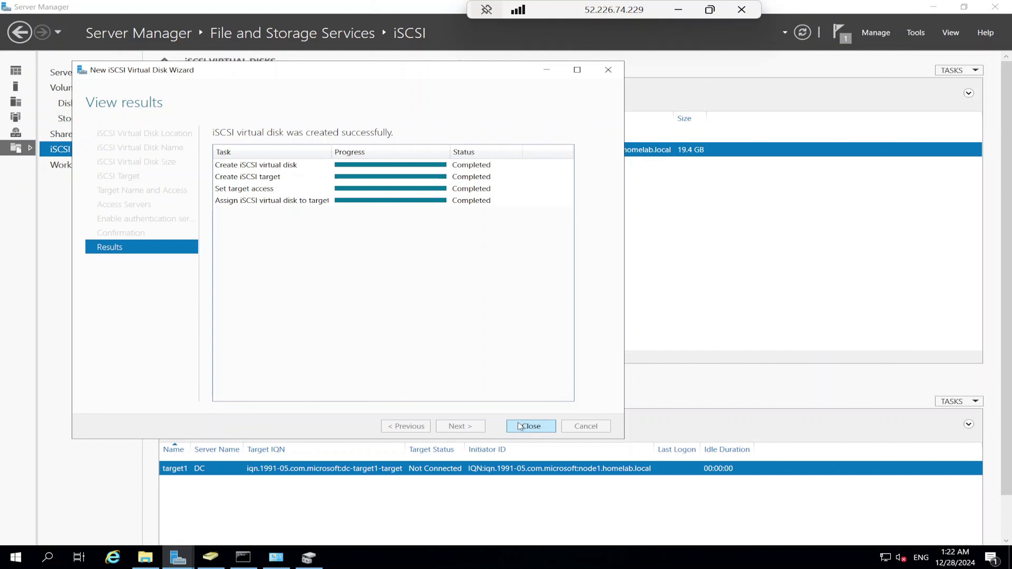
click(541, 425)
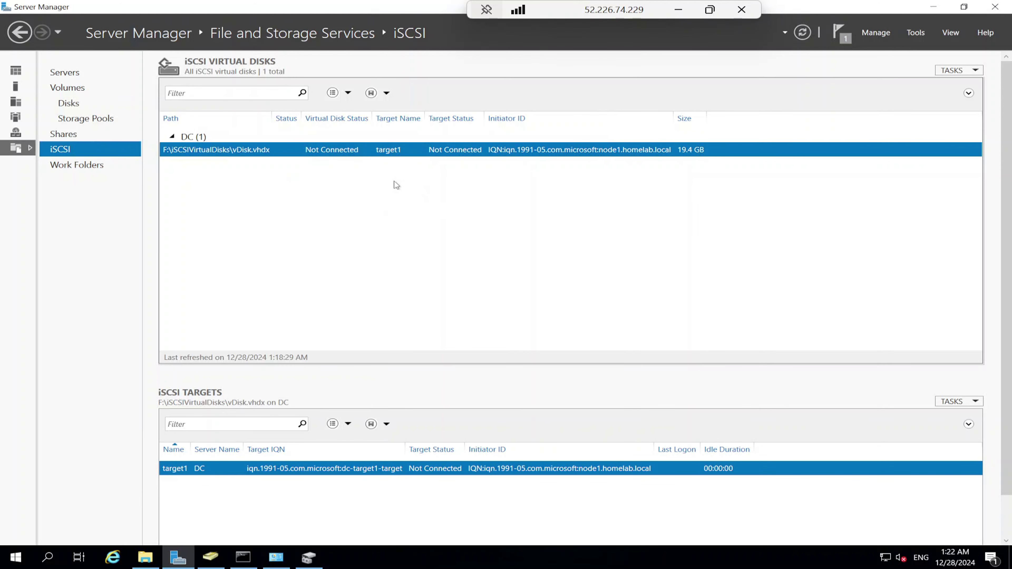
drag(523, 370, 496, 209)
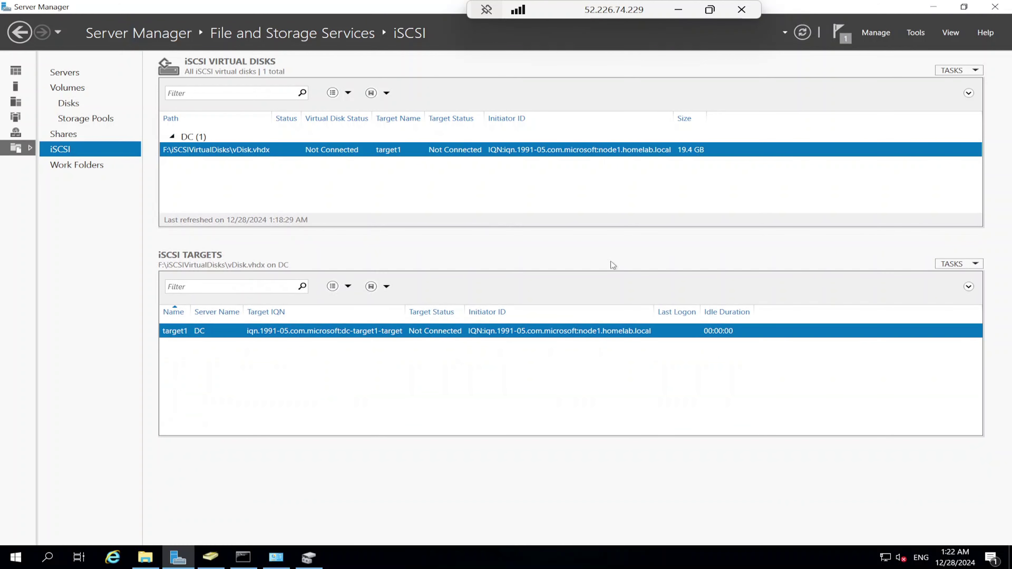
Step: Minimize the DC session and switch to the NODE1 Remote Desktop session
click(680, 10)
mouse_move(691, 560)
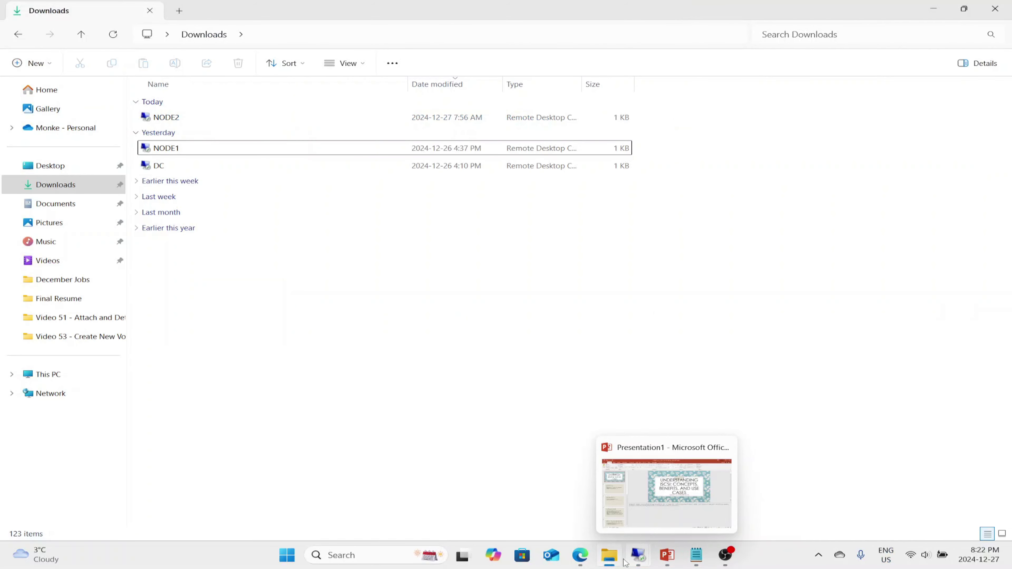
mouse_move(638, 557)
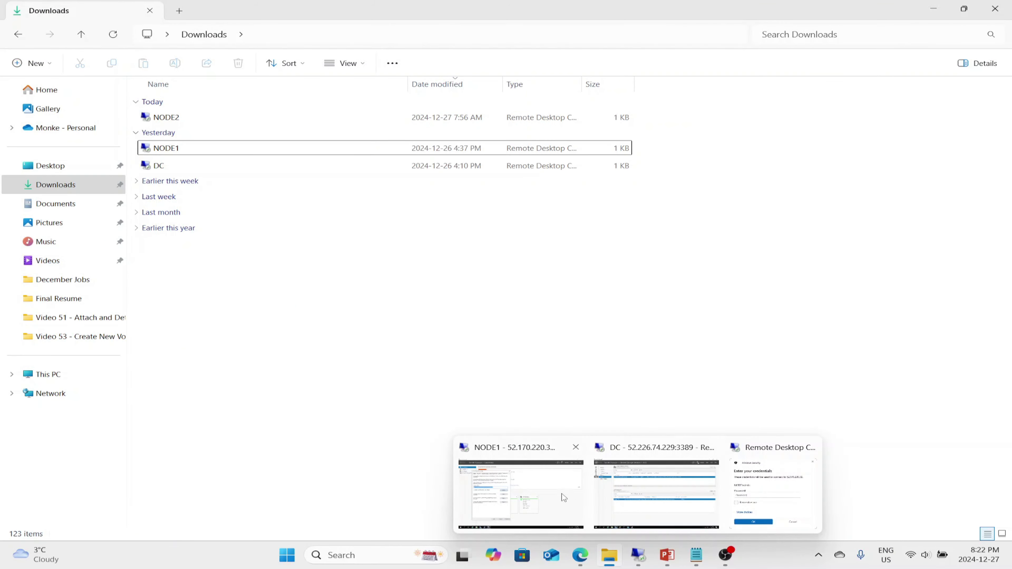
click(773, 492)
click(641, 189)
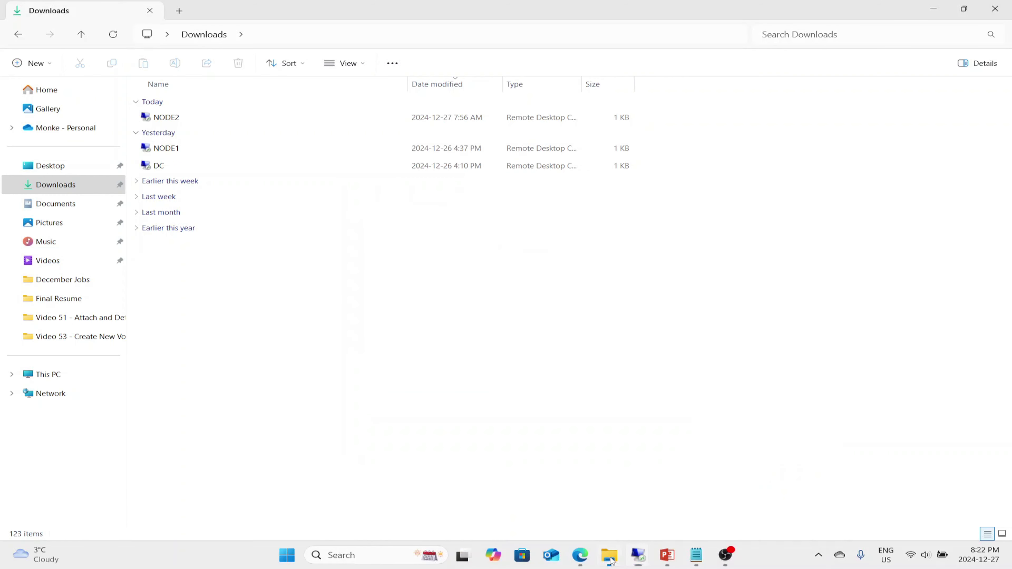
mouse_move(638, 556)
click(584, 509)
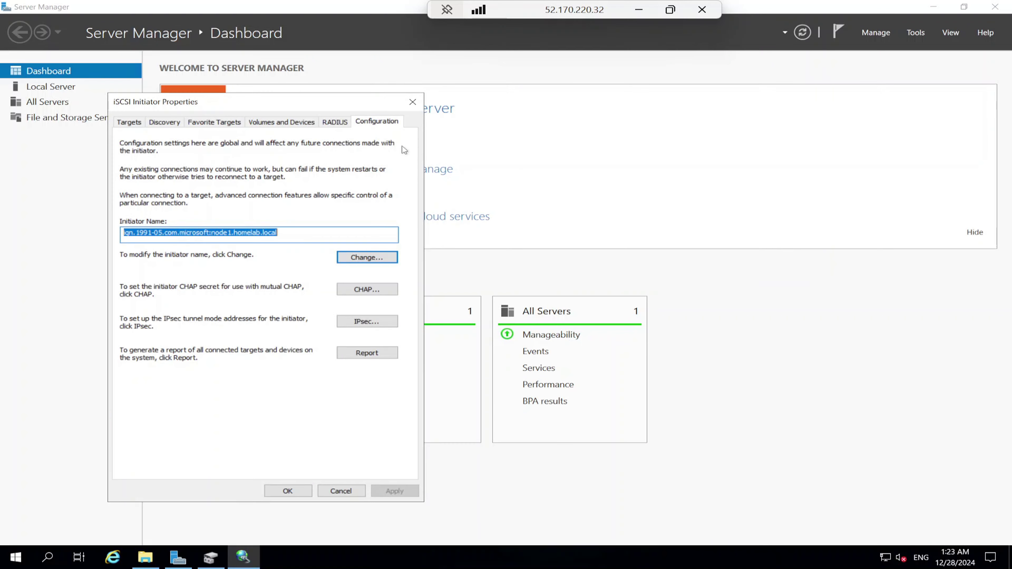
Step: Quick connect NODE1's iSCSI Initiator to the target server dc and finish the connection dialog
click(135, 122)
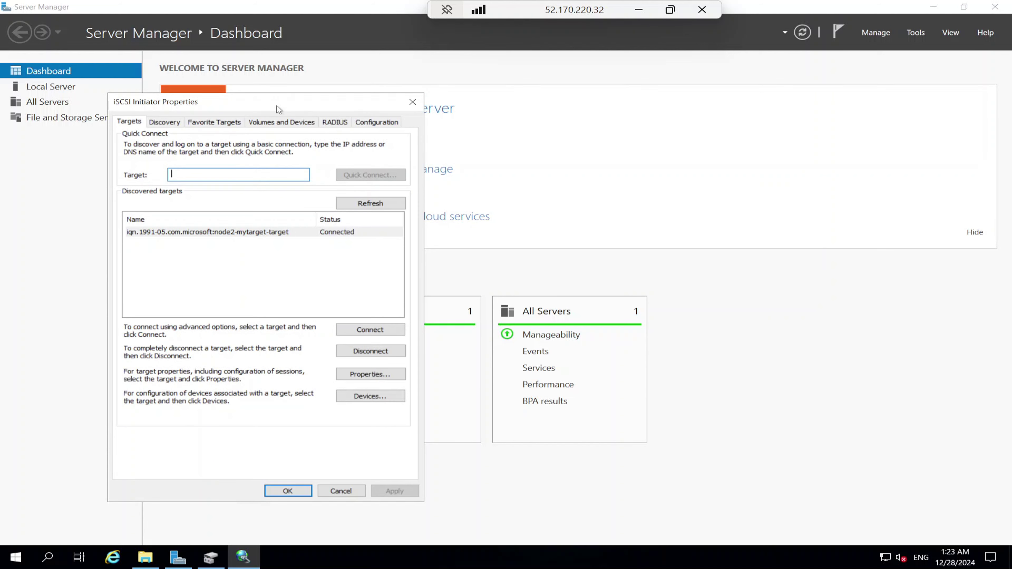
click(874, 35)
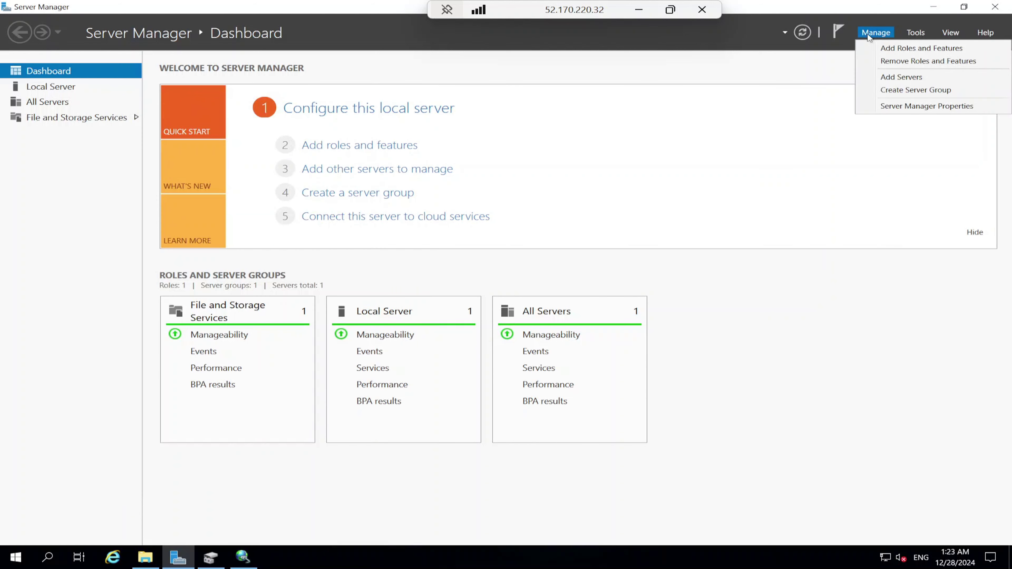
click(916, 32)
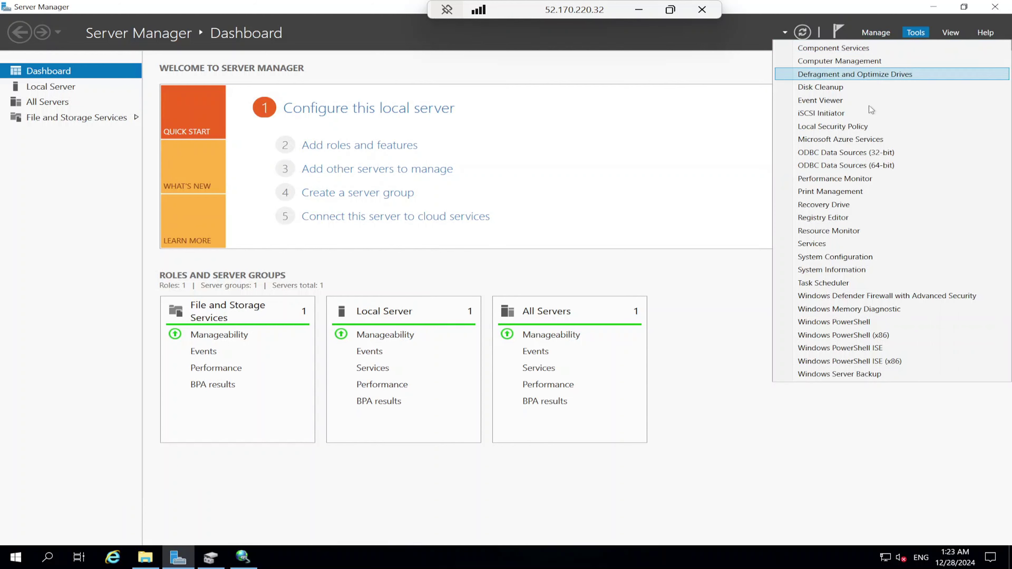
click(830, 113)
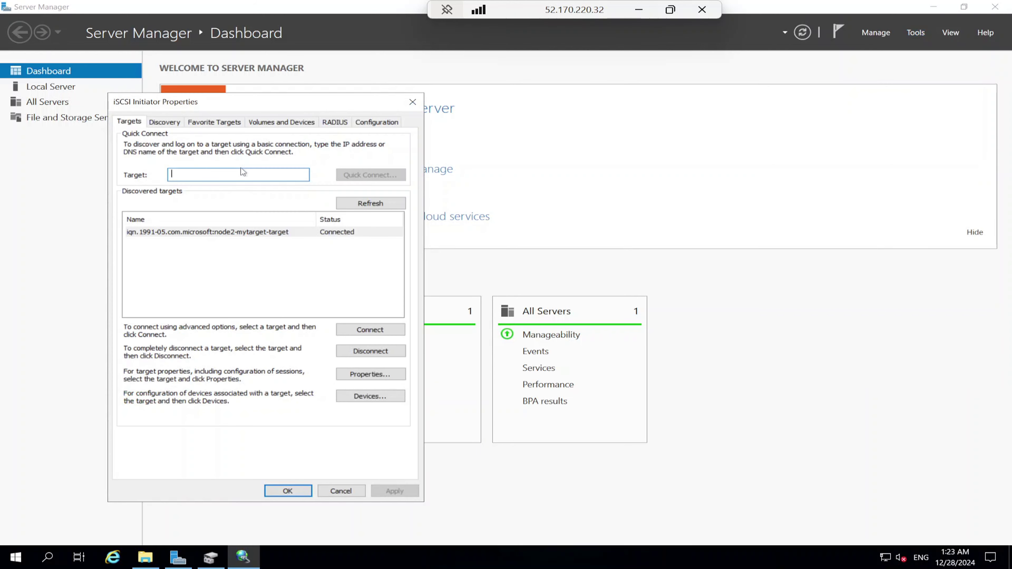
text(dc)
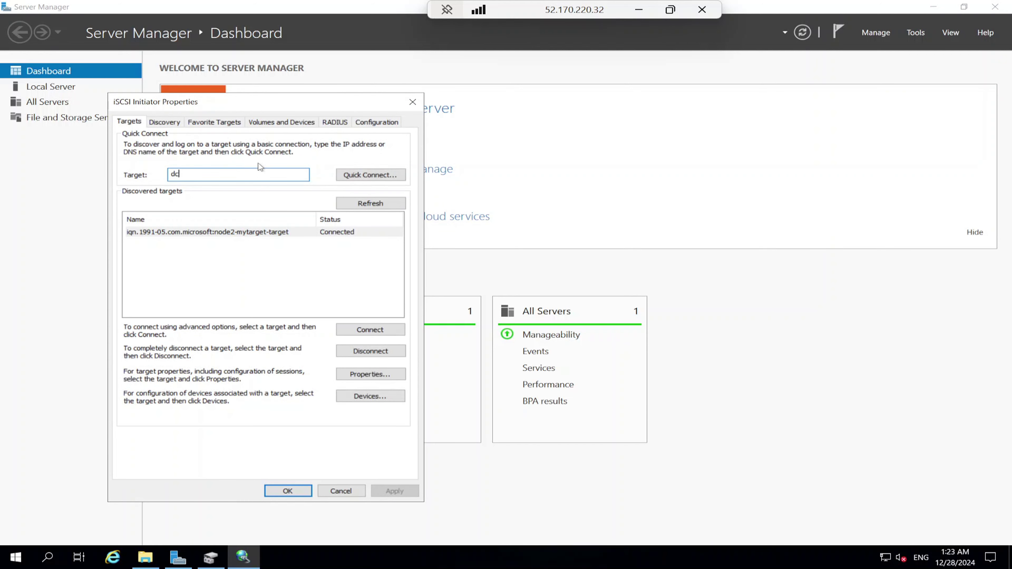
click(369, 175)
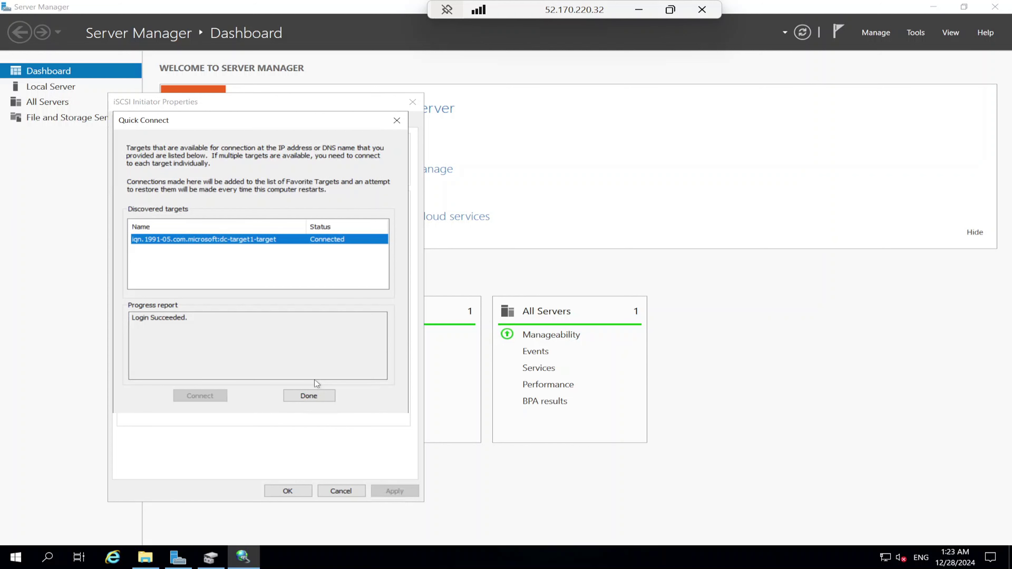
click(316, 399)
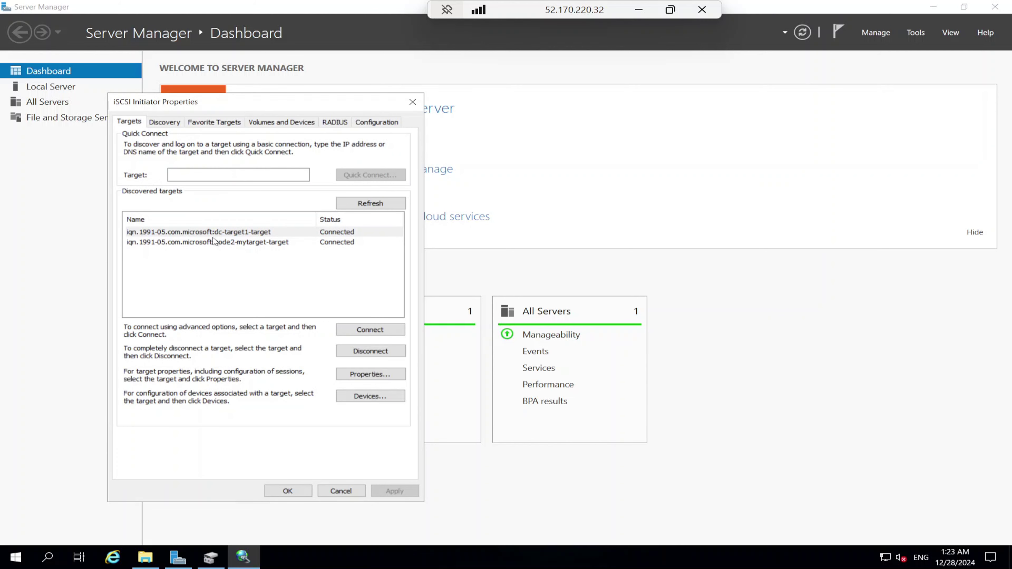
Step: Try to connect to iqn.1991-05.com.microsoft:dc-target1-target using the advanced connection, keeping it in the favorite targets, and dismiss the dialogs
click(235, 234)
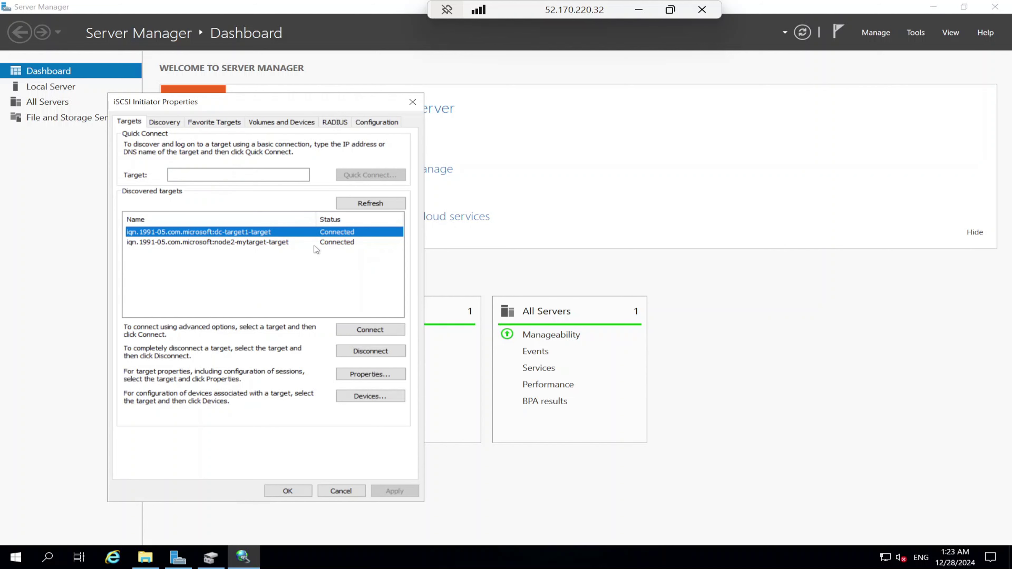
click(358, 331)
click(299, 224)
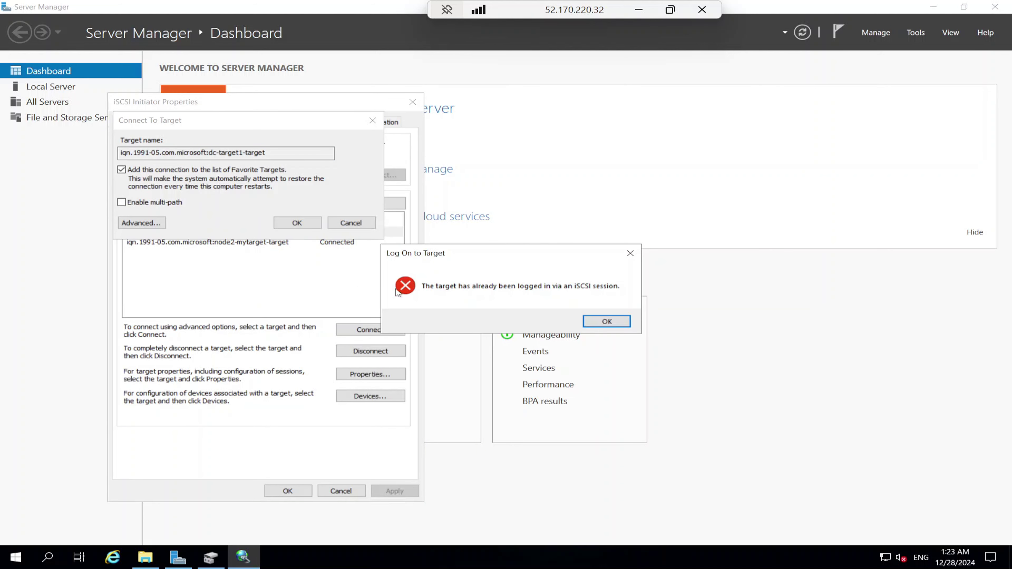
click(605, 322)
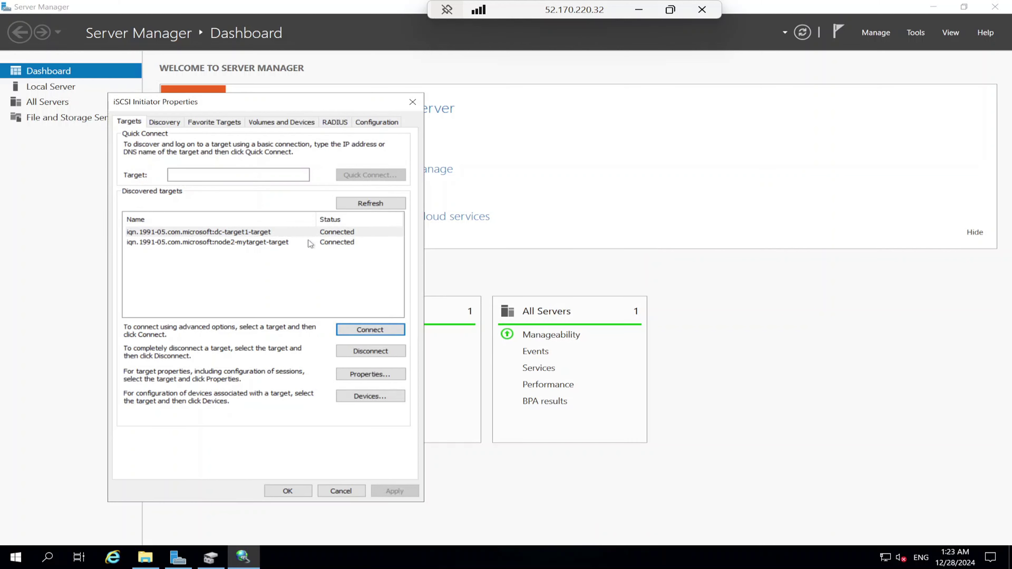
Step: Return to the DC session and refresh the iSCSI virtual disk and target data to check the connection status
click(639, 10)
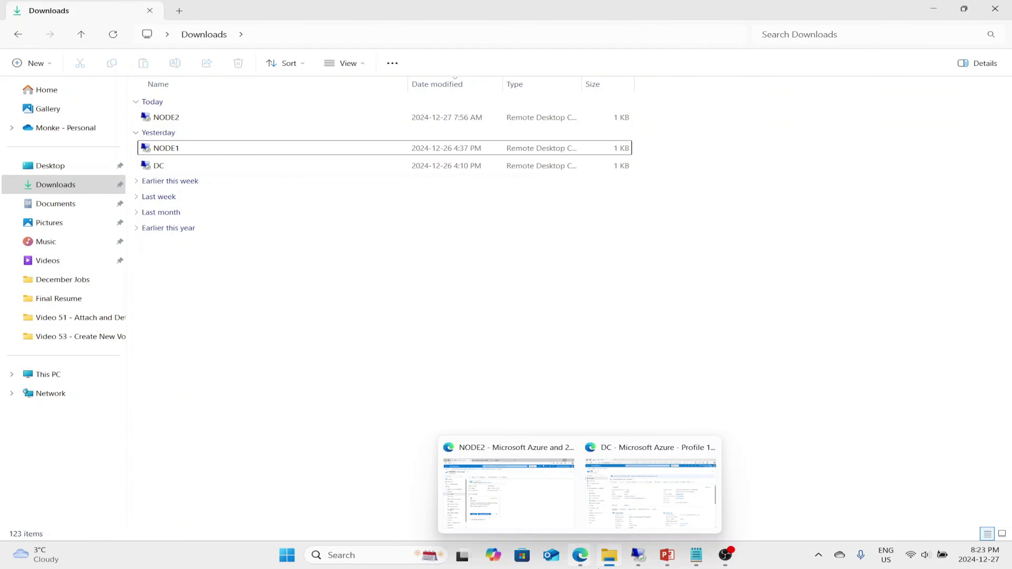
mouse_move(638, 555)
mouse_move(582, 515)
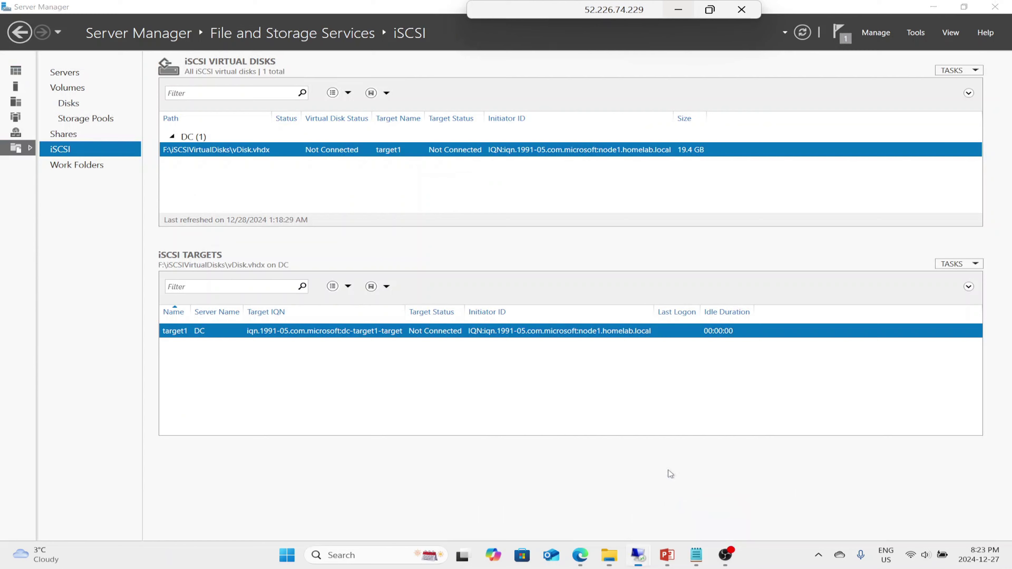
click(668, 470)
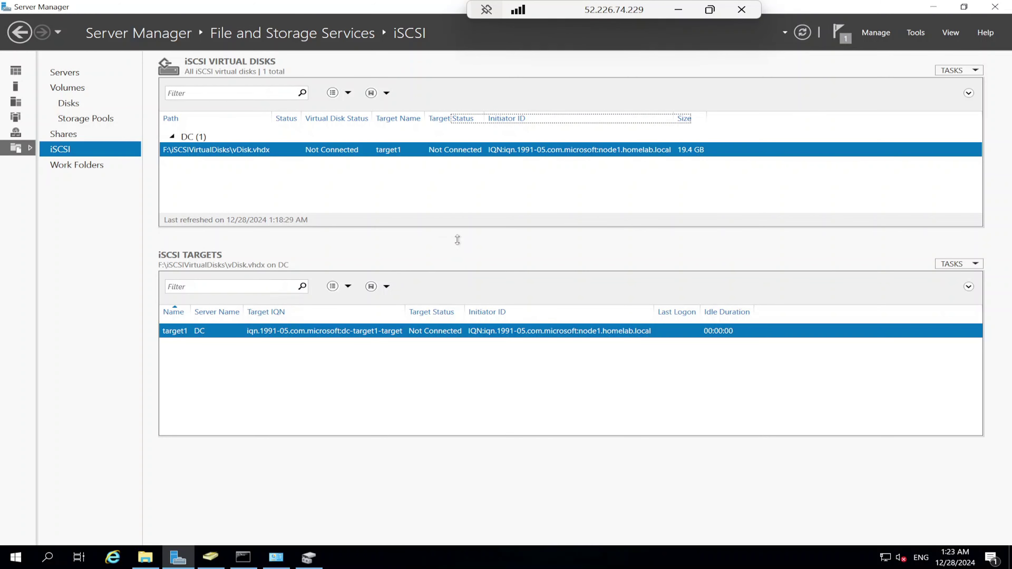
right_click(462, 187)
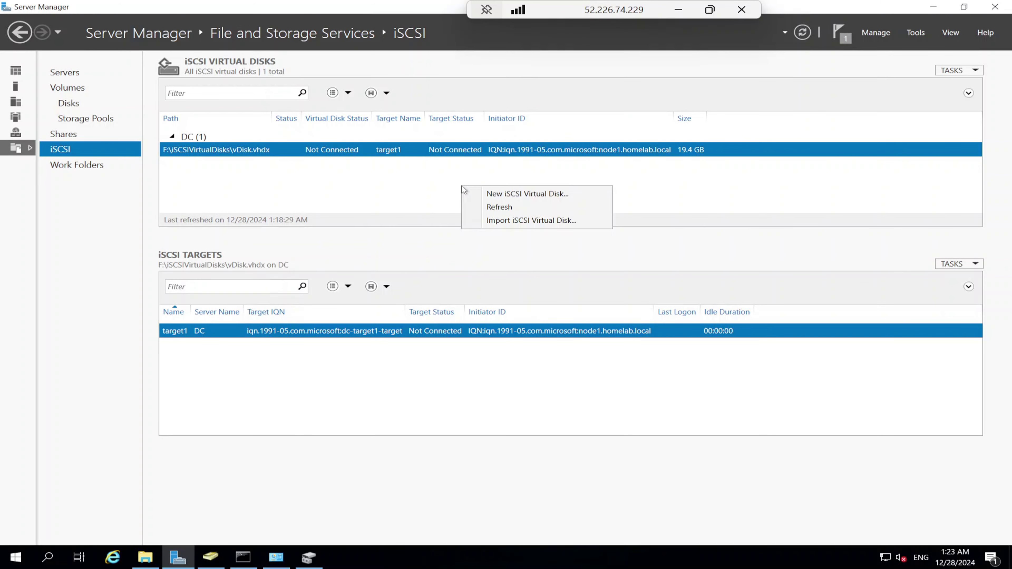
click(802, 32)
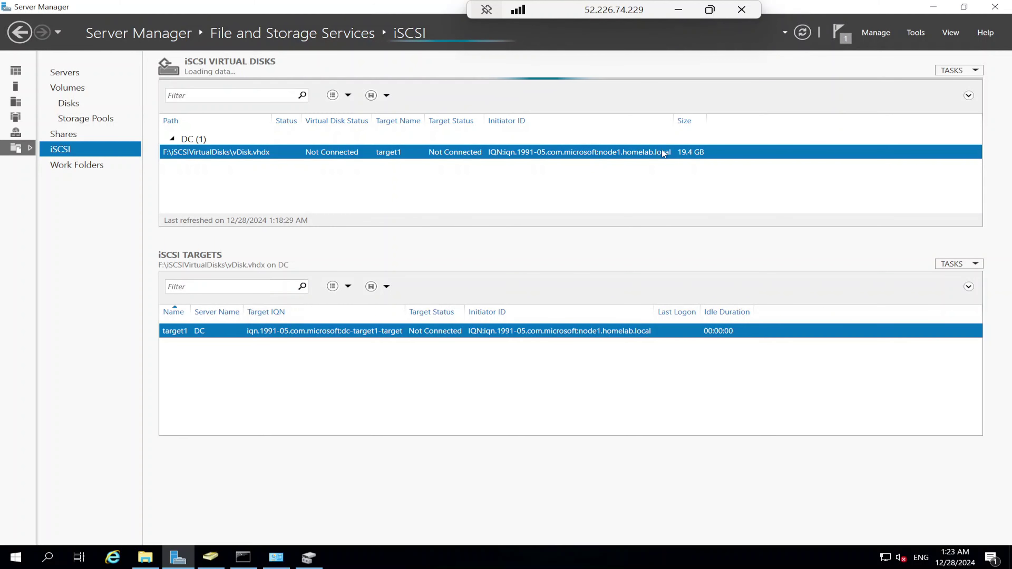
right_click(471, 176)
click(508, 197)
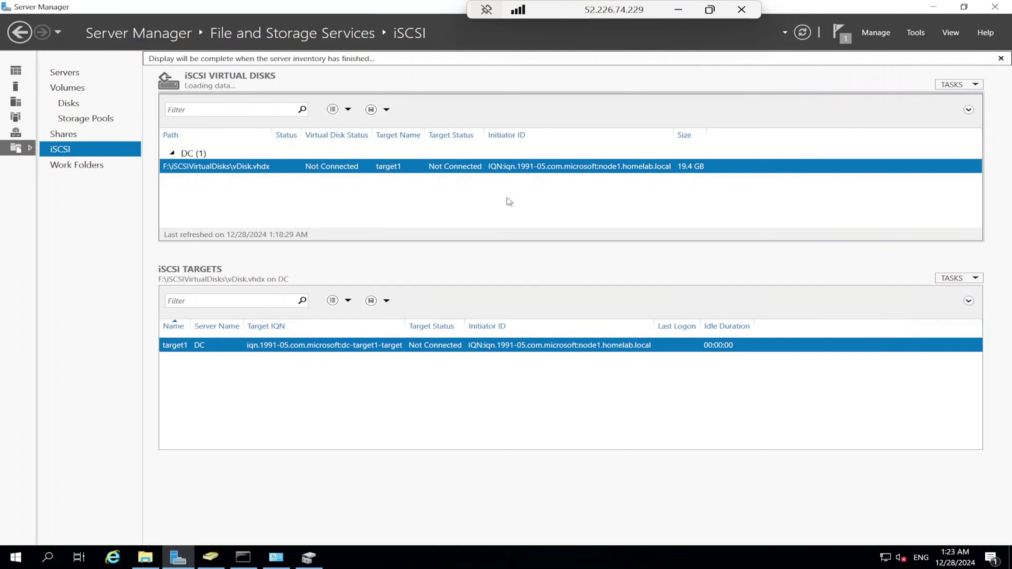
Step: Switch back to NODE1, review the iSCSI Initiator's volume, RADIUS, configuration, favorites, discovery and target settings, and close its properties with OK
click(678, 10)
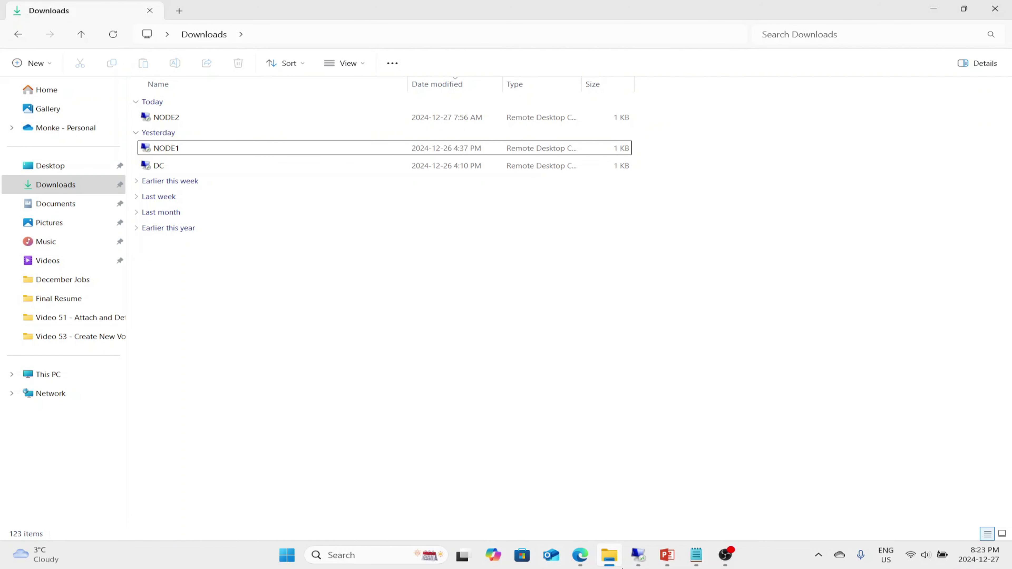
click(633, 556)
click(566, 479)
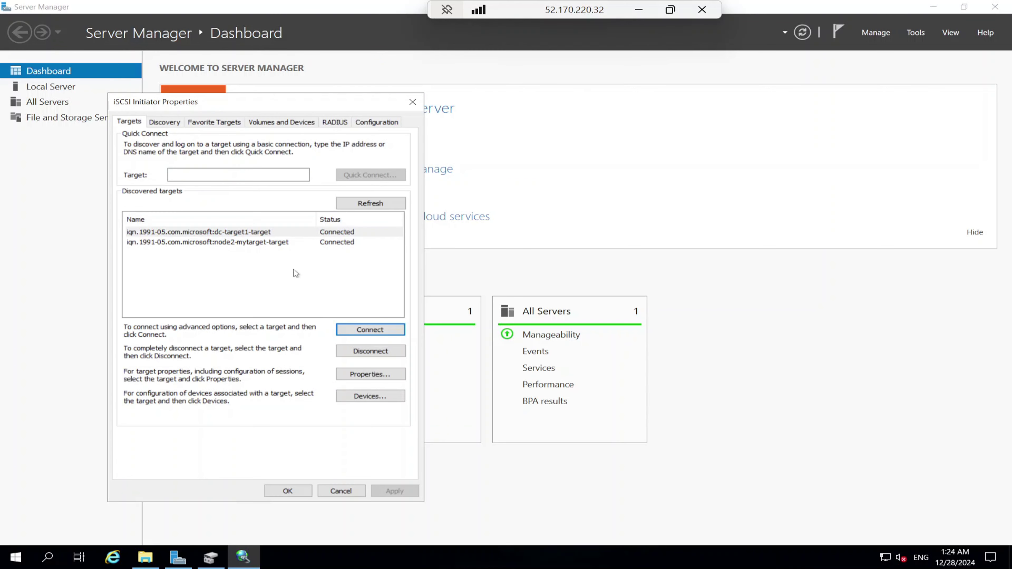
click(284, 229)
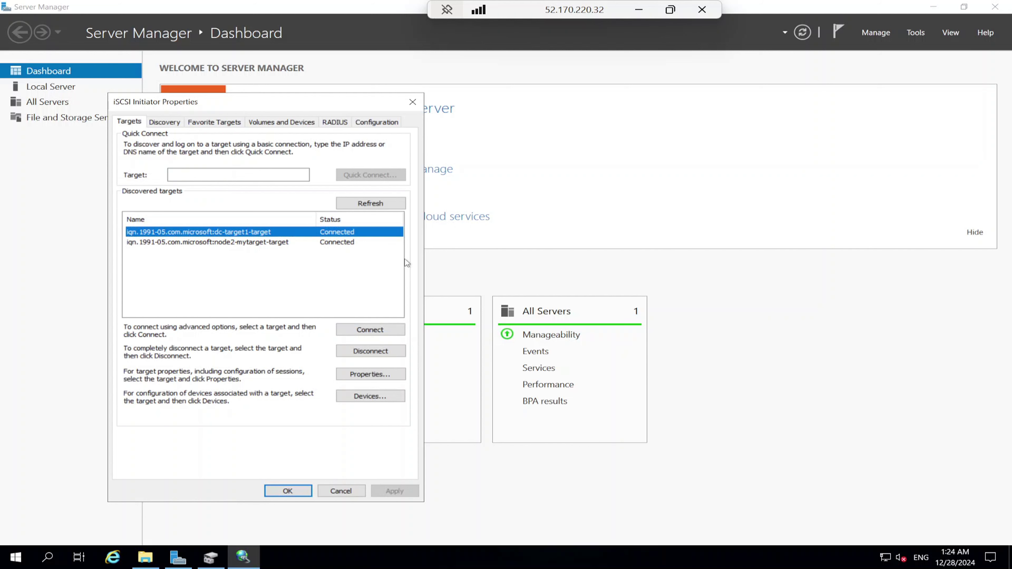
click(283, 122)
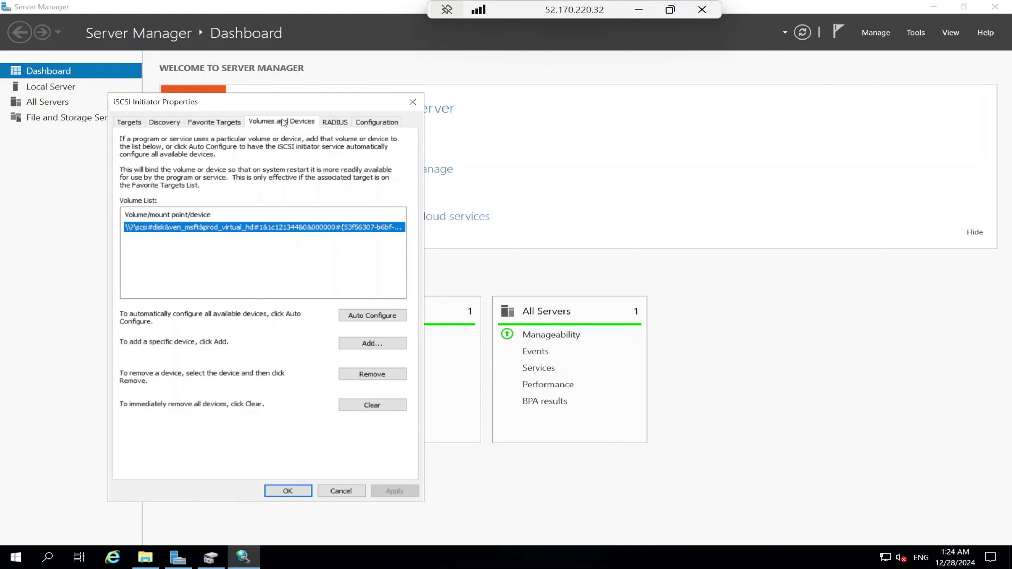
click(334, 123)
click(377, 123)
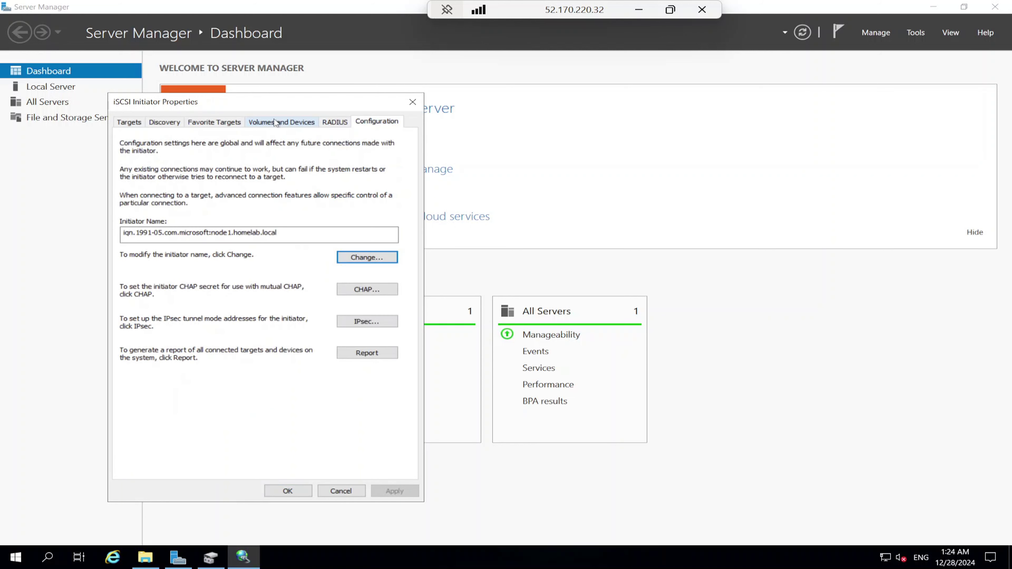
click(230, 121)
click(161, 121)
click(133, 122)
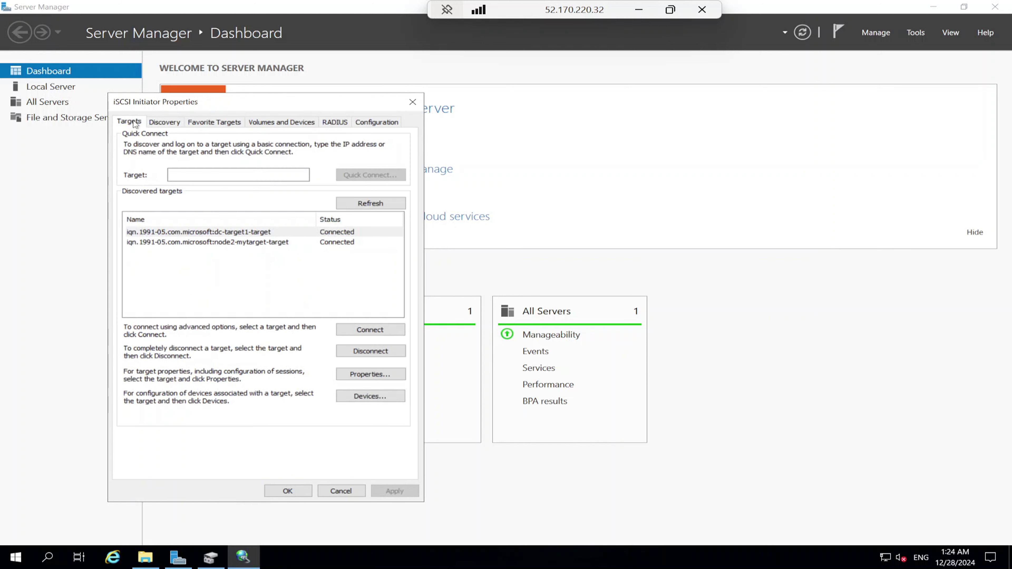
click(231, 233)
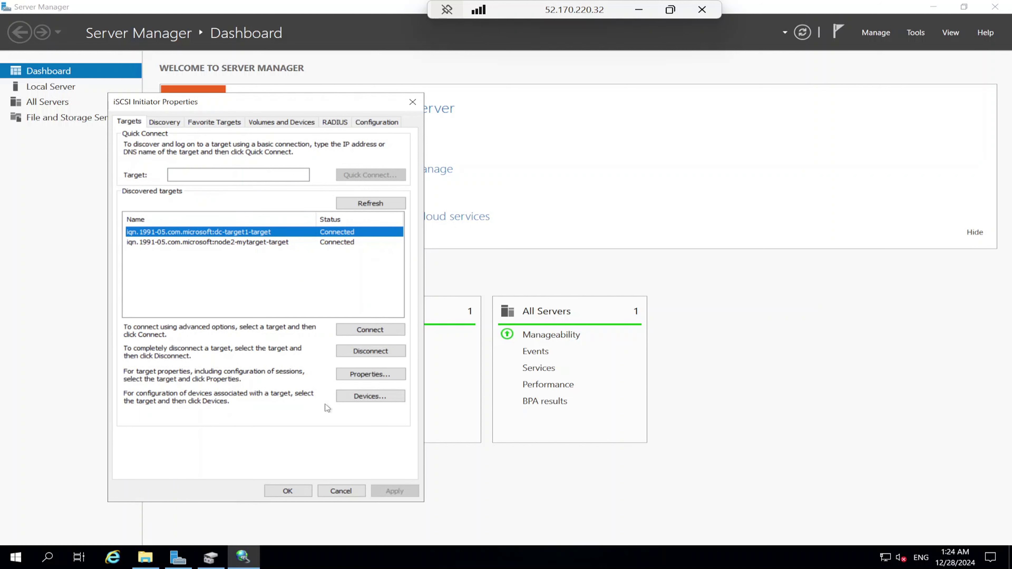
click(278, 493)
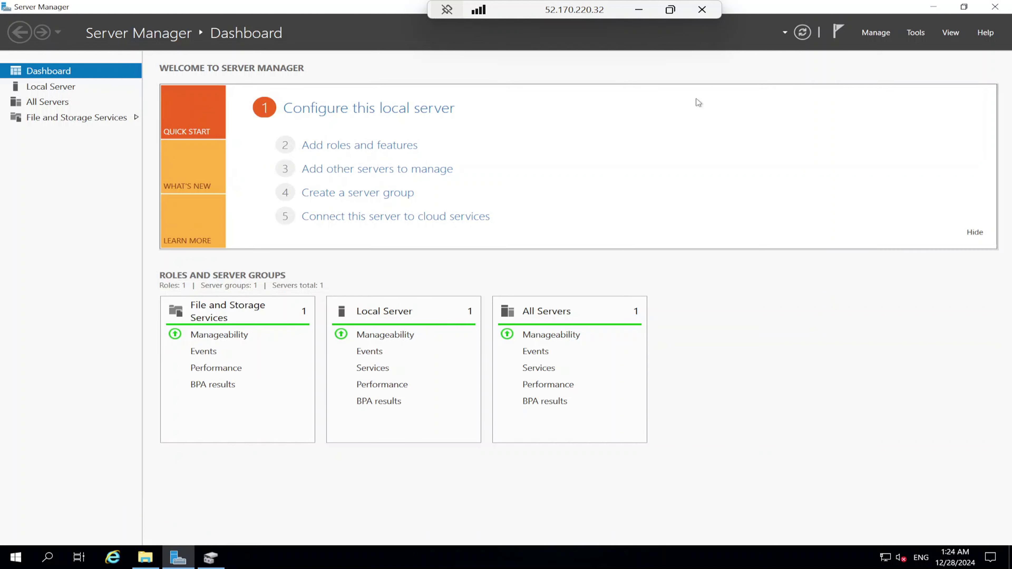
Step: Switch to the DC session, refresh the iSCSI virtual disks list to check the target's connection, and minimize the session
click(639, 10)
mouse_move(638, 555)
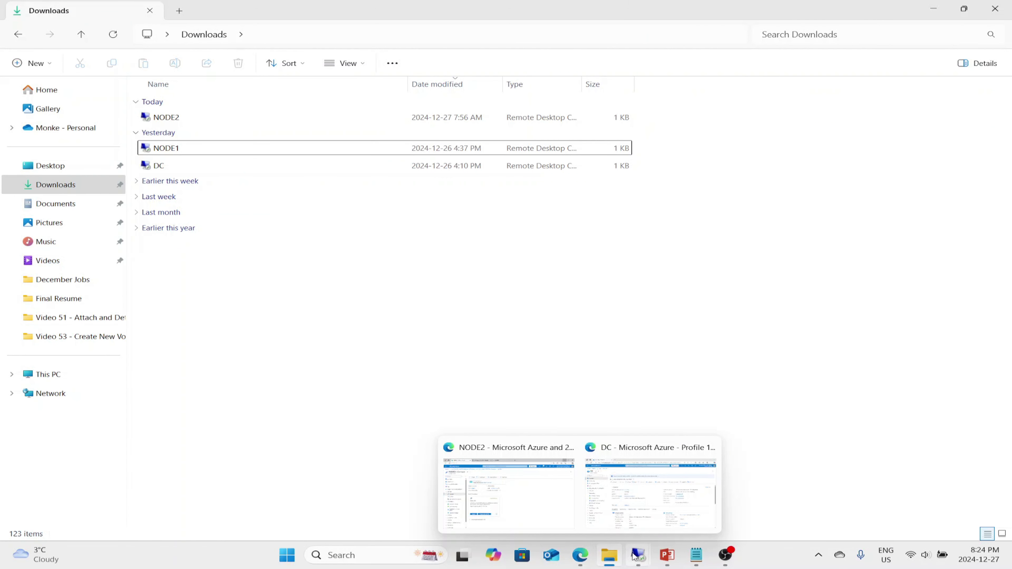
click(678, 470)
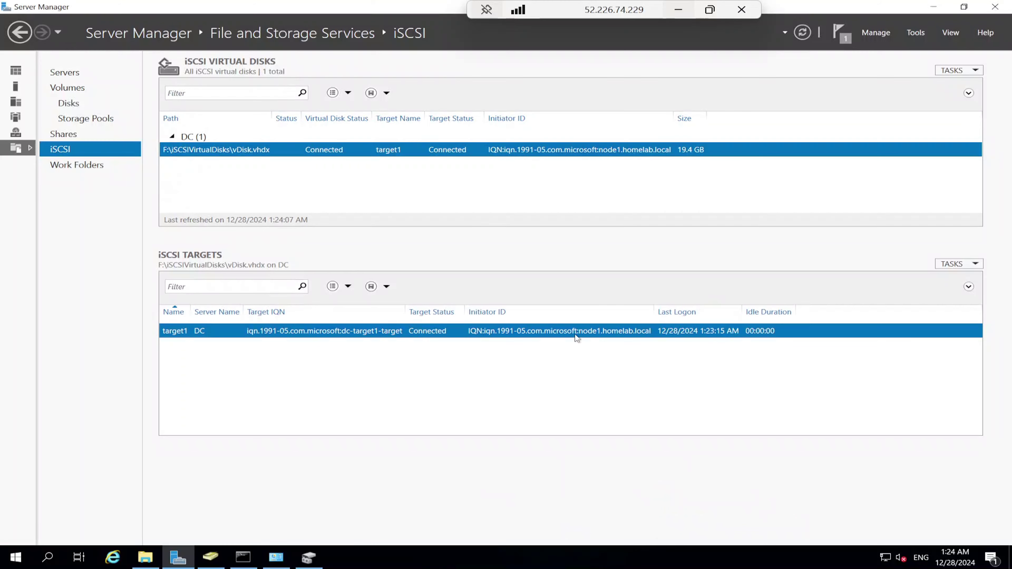
right_click(477, 183)
click(512, 201)
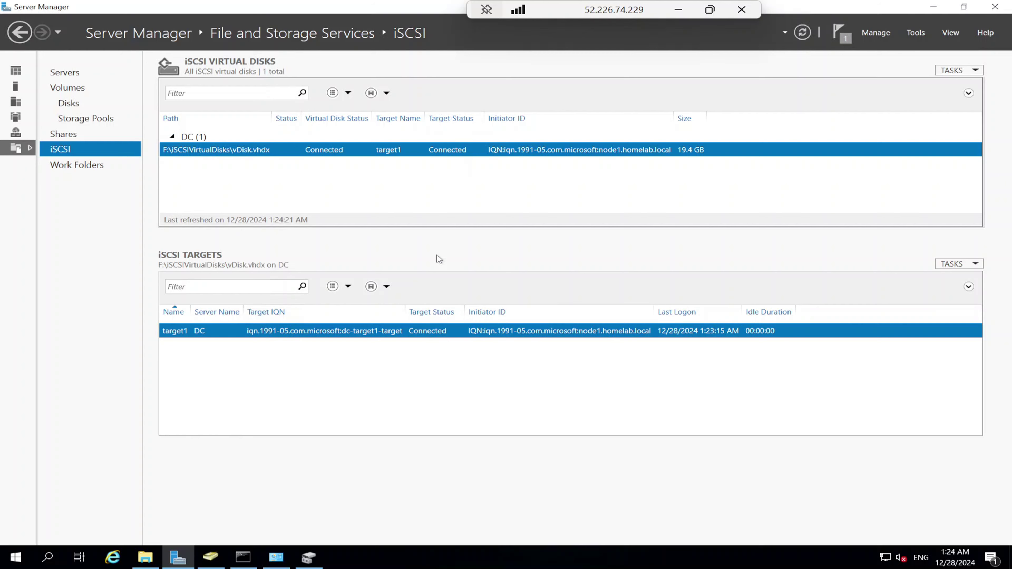
click(678, 9)
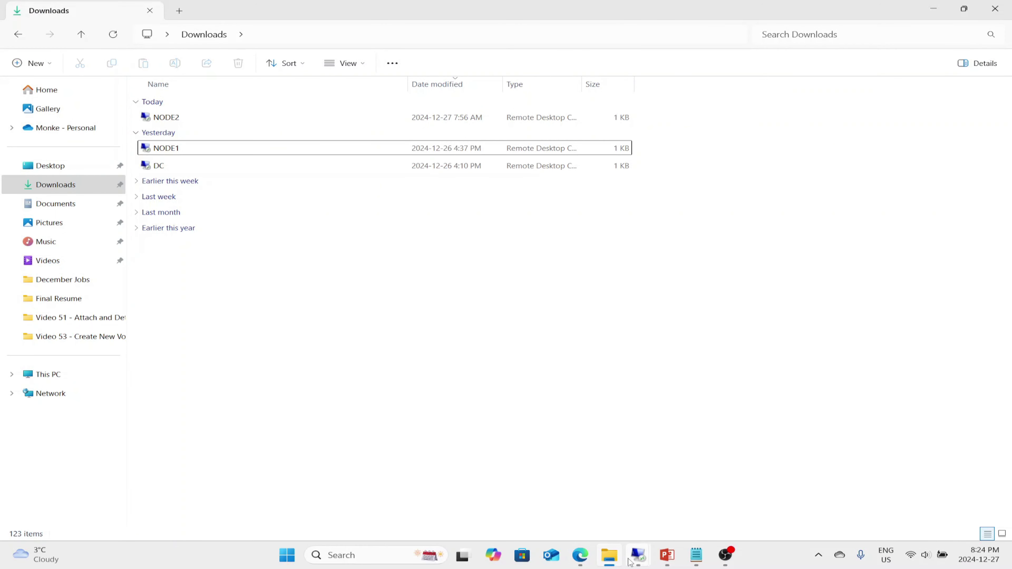
Step: Switch to the NODE1 remote session and view the drives listed under This PC in File Explorer
click(585, 495)
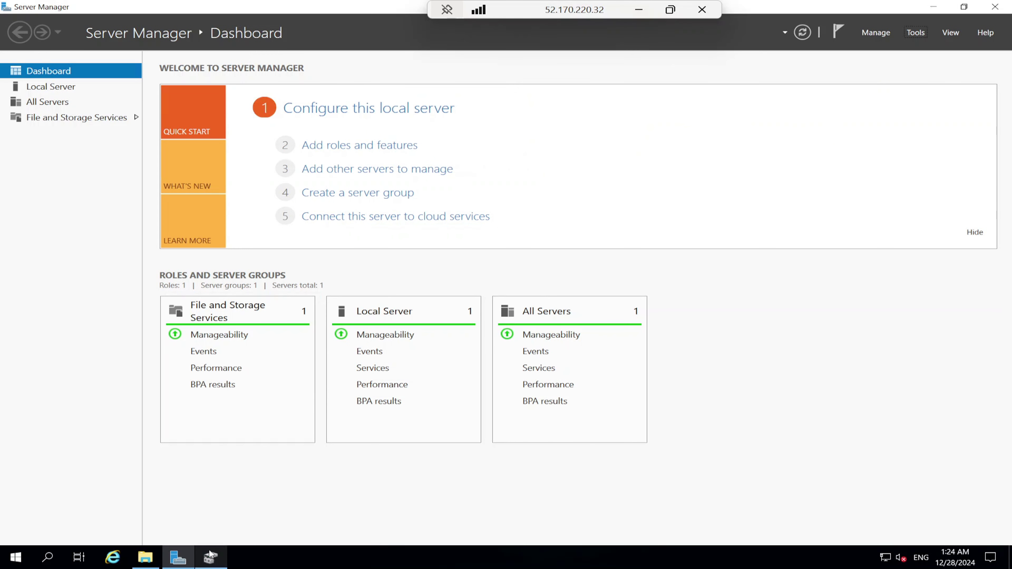
mouse_move(211, 557)
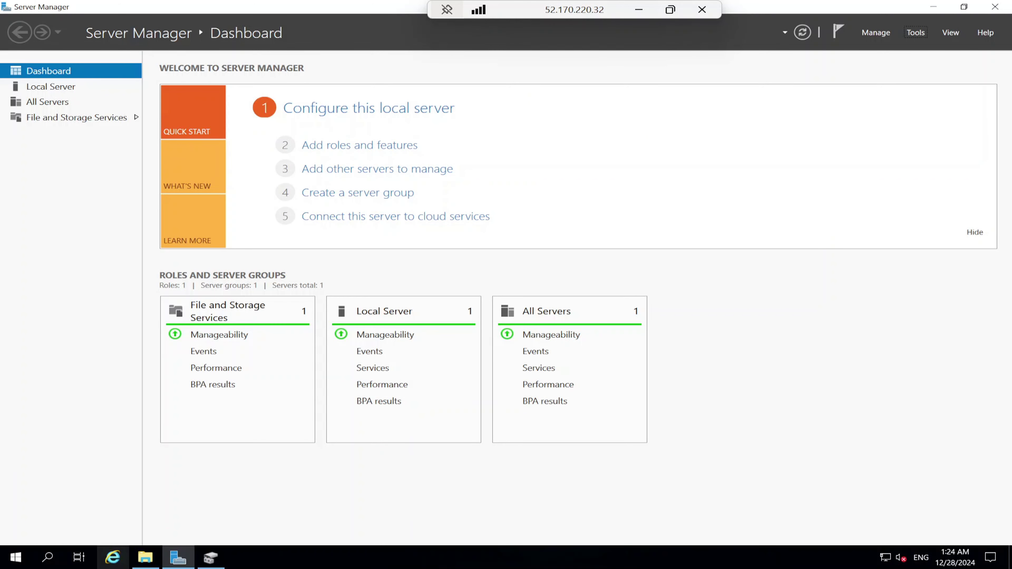
click(140, 565)
click(183, 246)
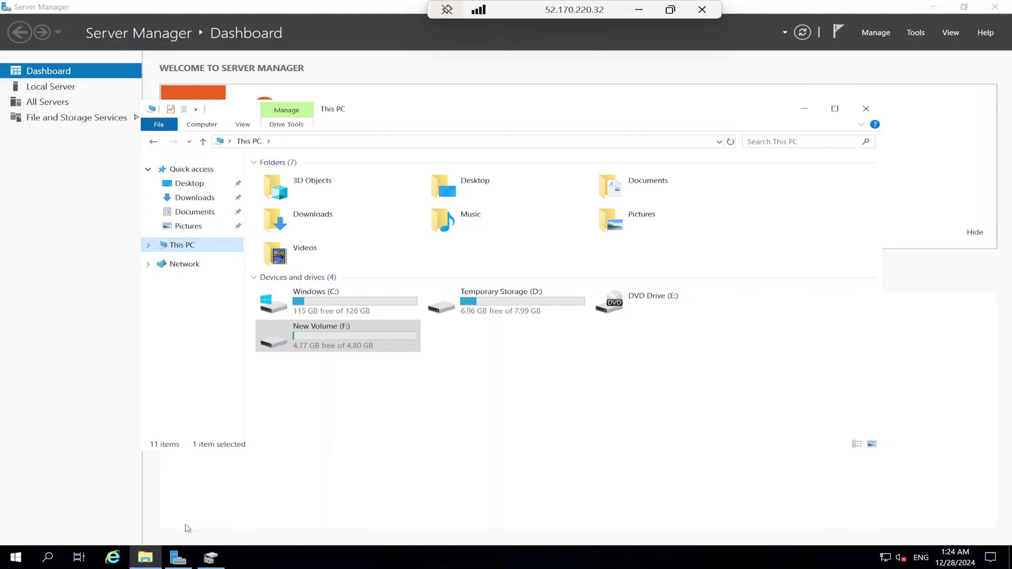
Step: Initialize Disk 3 with the GPT partition style in Disk Management and maximize the window
right_click(16, 557)
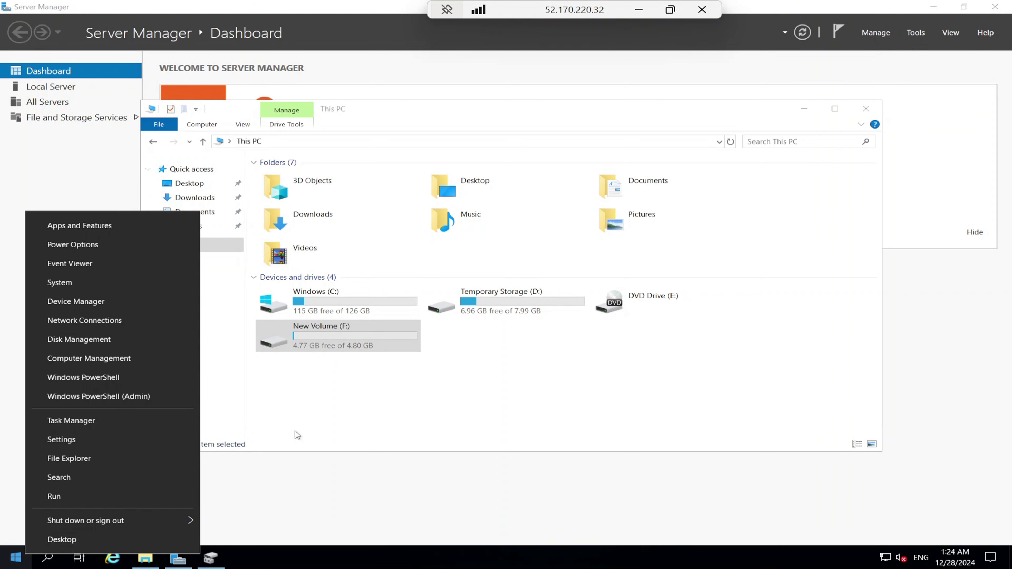
click(89, 346)
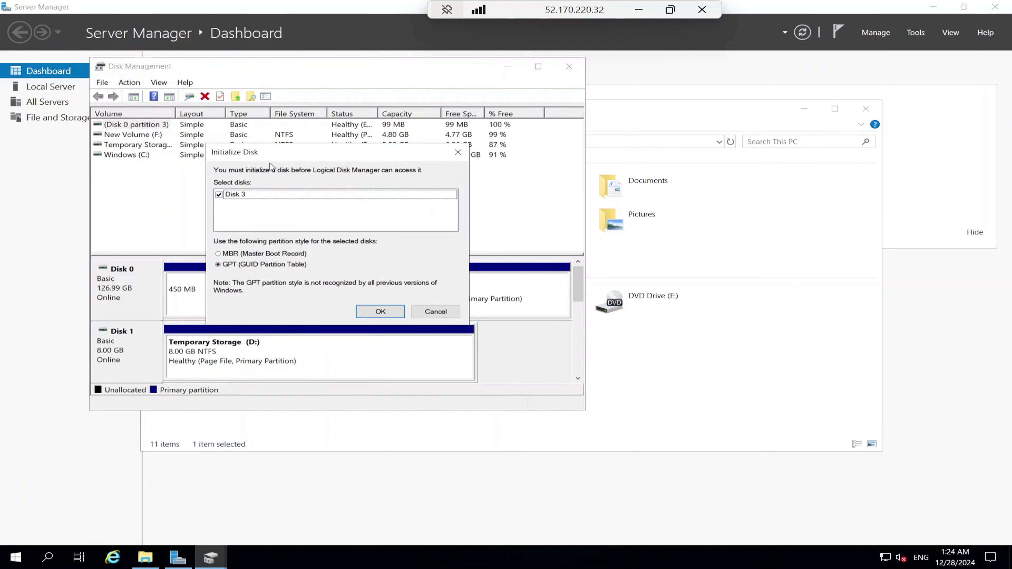
click(376, 312)
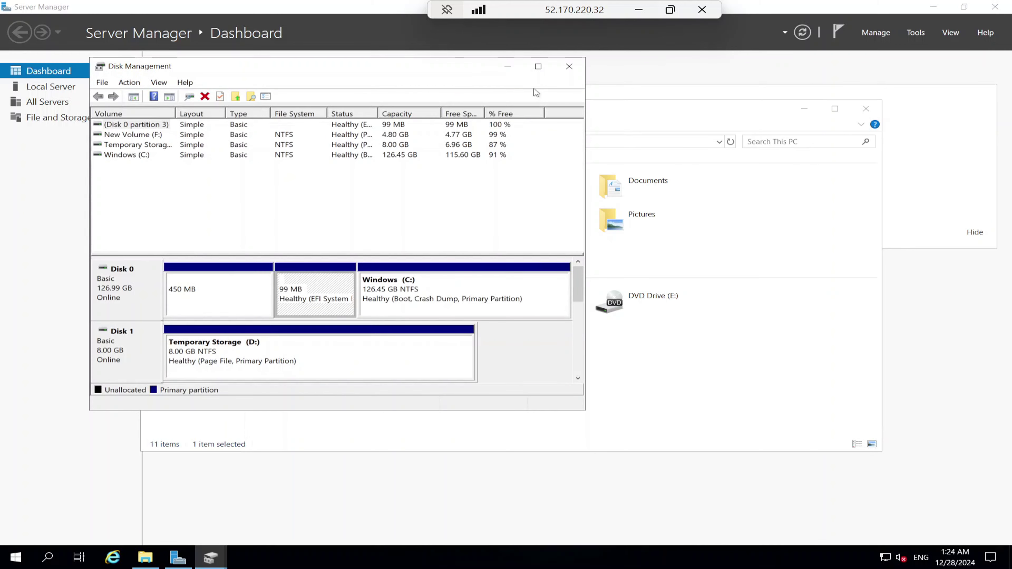
click(538, 71)
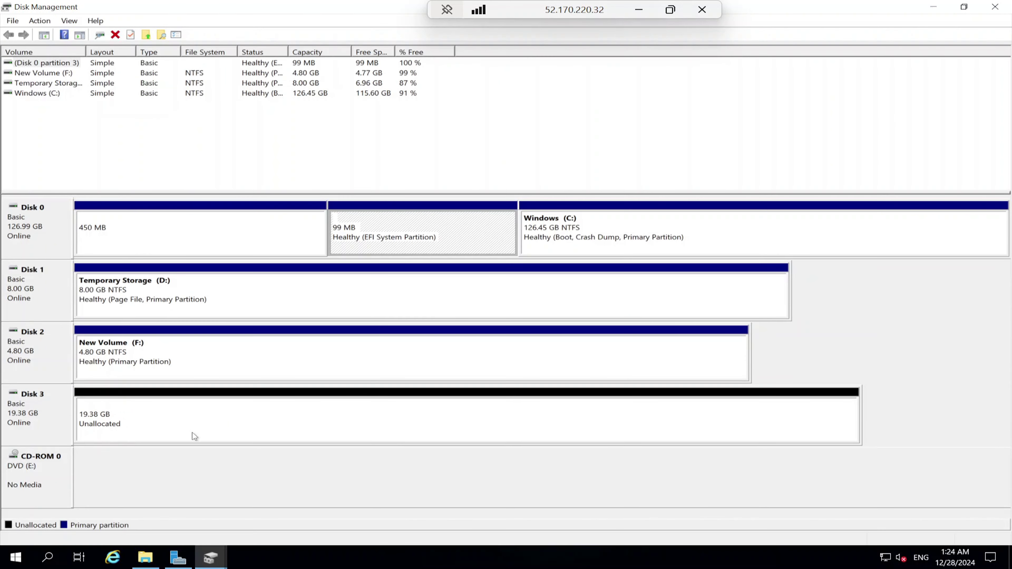
Step: Create a 19847 MB simple volume on Disk 3 with drive letter G, quick-formatted as NTFS and labelled New Volume
right_click(172, 413)
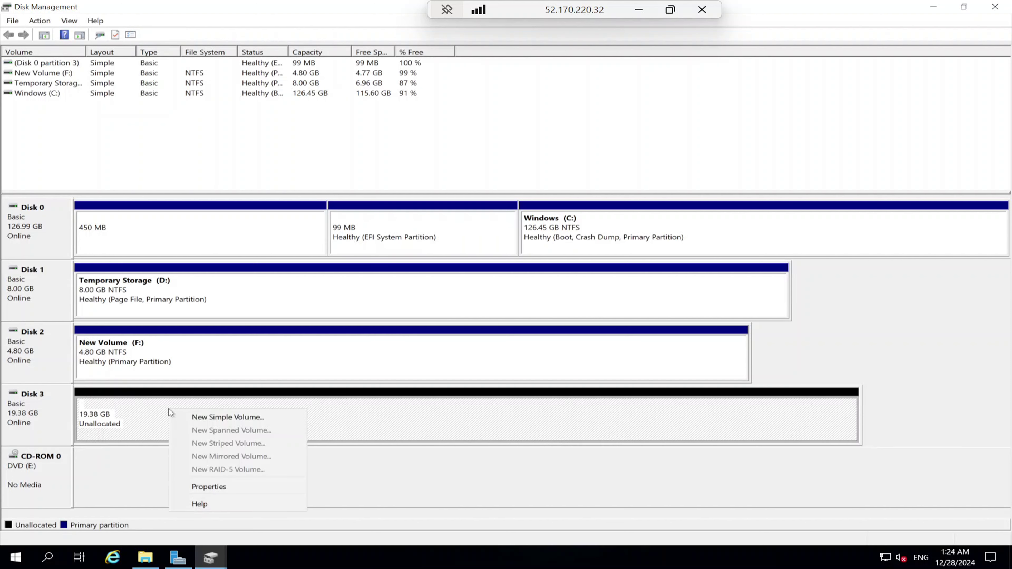
click(230, 418)
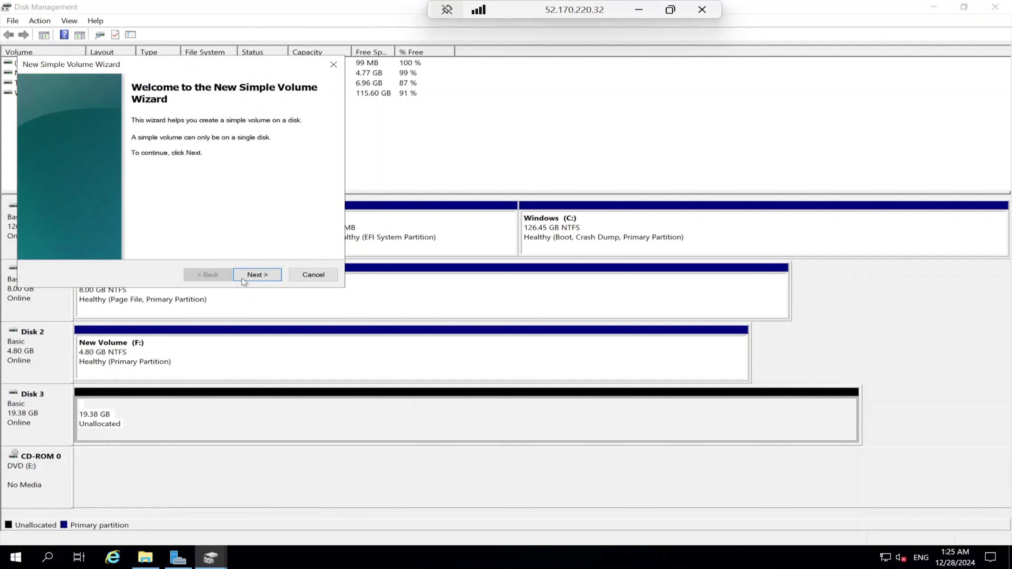
click(260, 271)
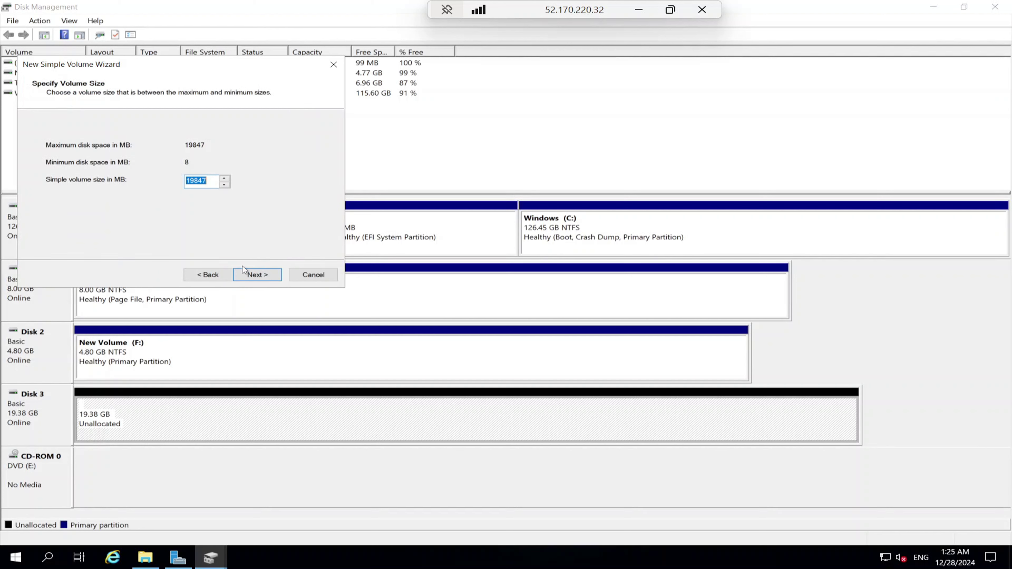
click(257, 275)
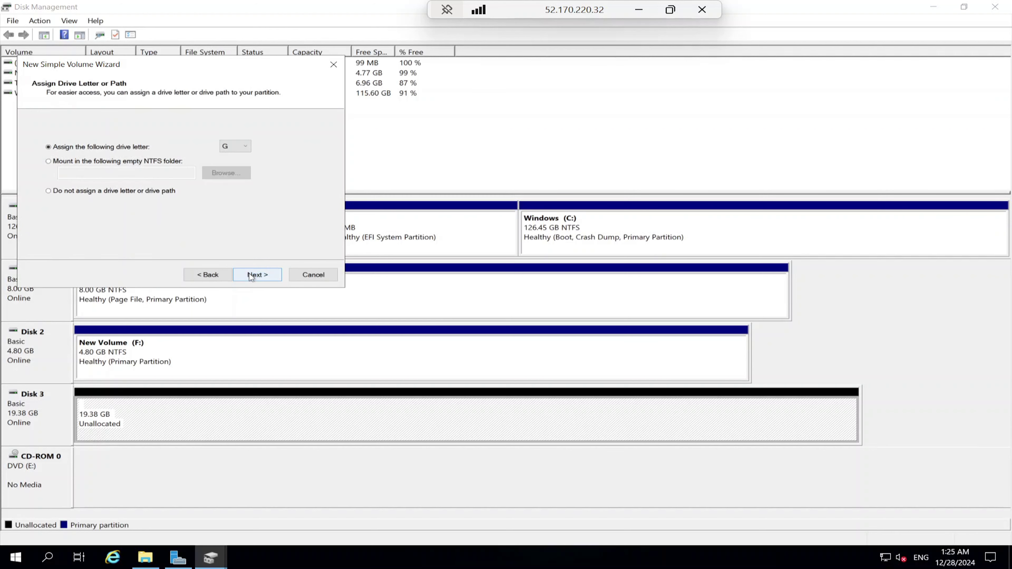
click(250, 276)
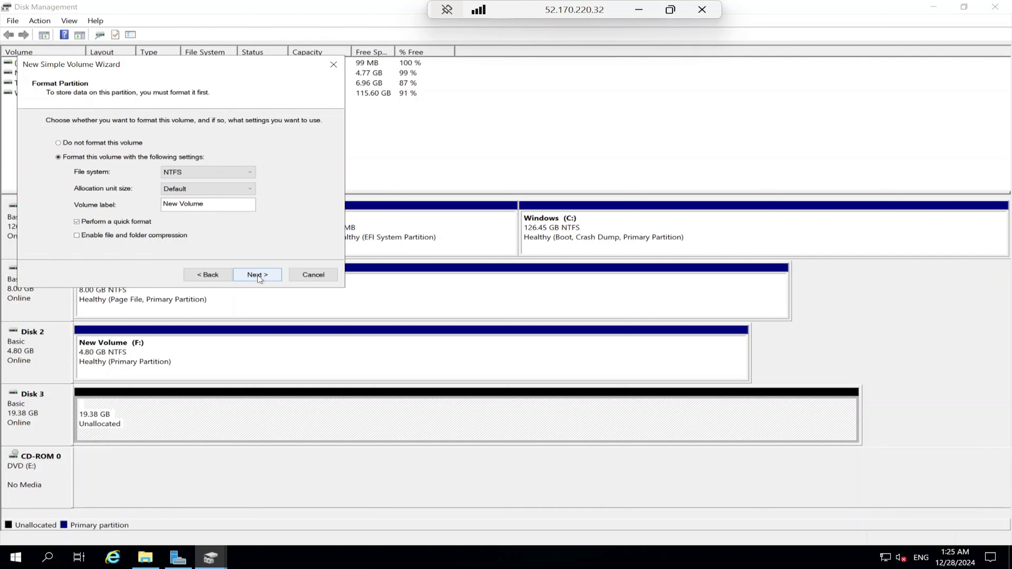
click(258, 275)
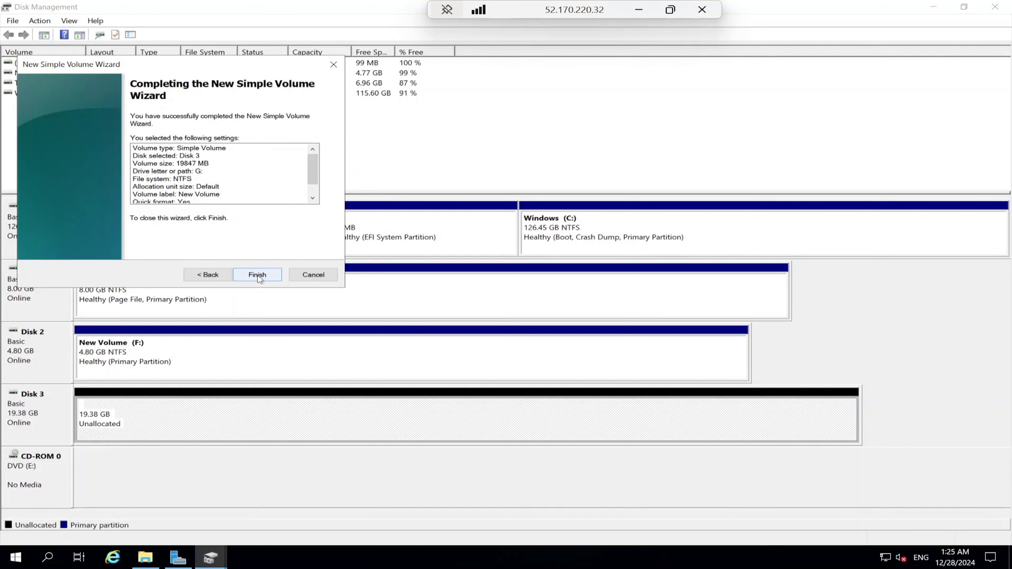
click(257, 276)
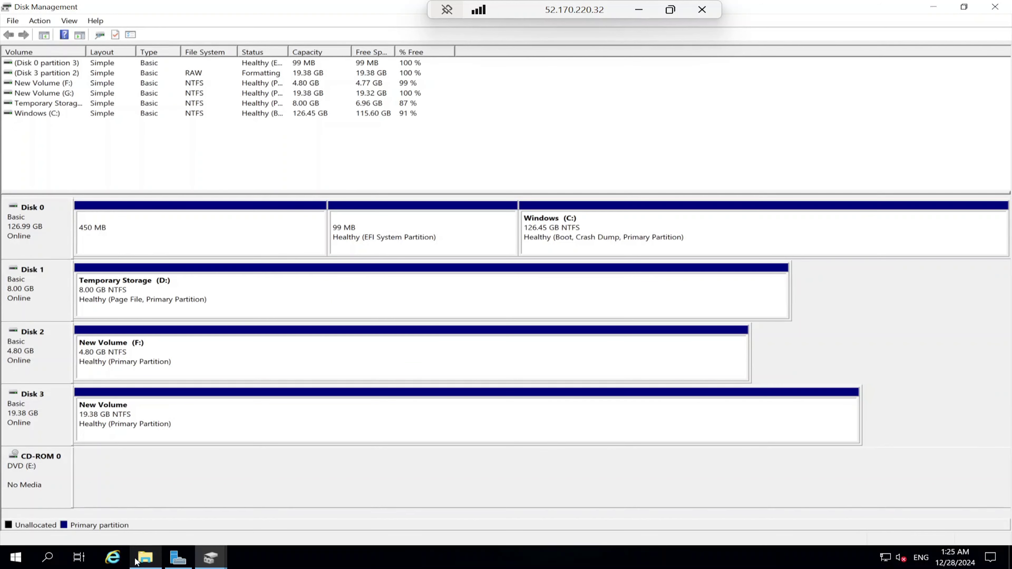
Step: Open New Volume (G:) in File Explorer and create a text document named text in it
click(145, 557)
click(475, 344)
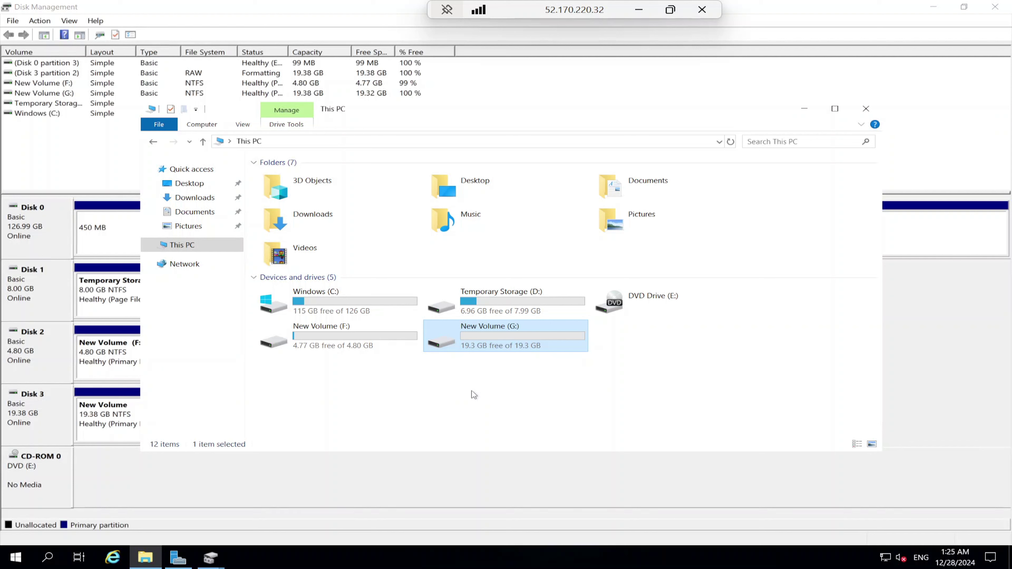
double_click(463, 343)
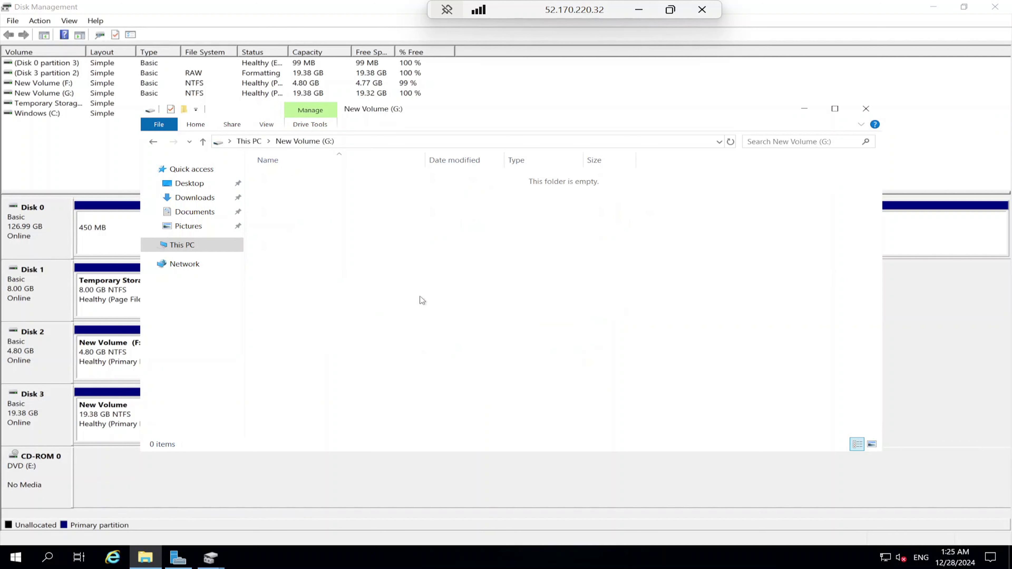
right_click(340, 216)
mouse_move(384, 360)
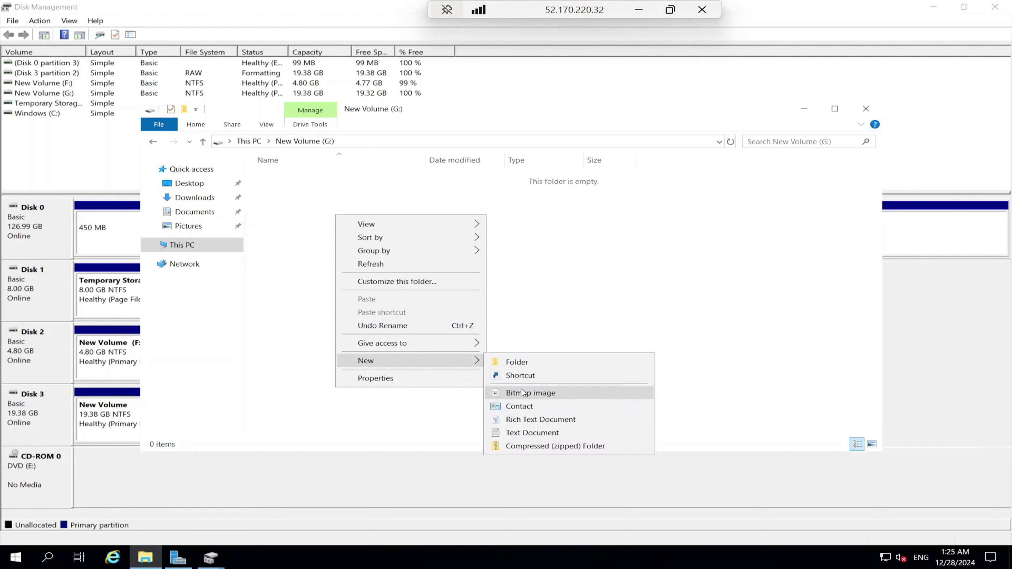
click(520, 434)
text(t)
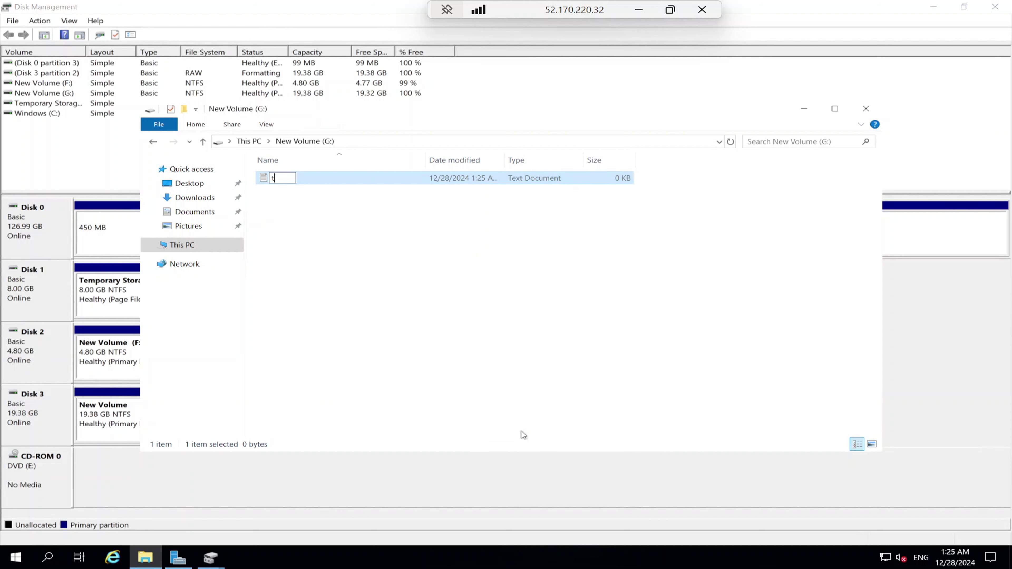
text(ext)
key(Return)
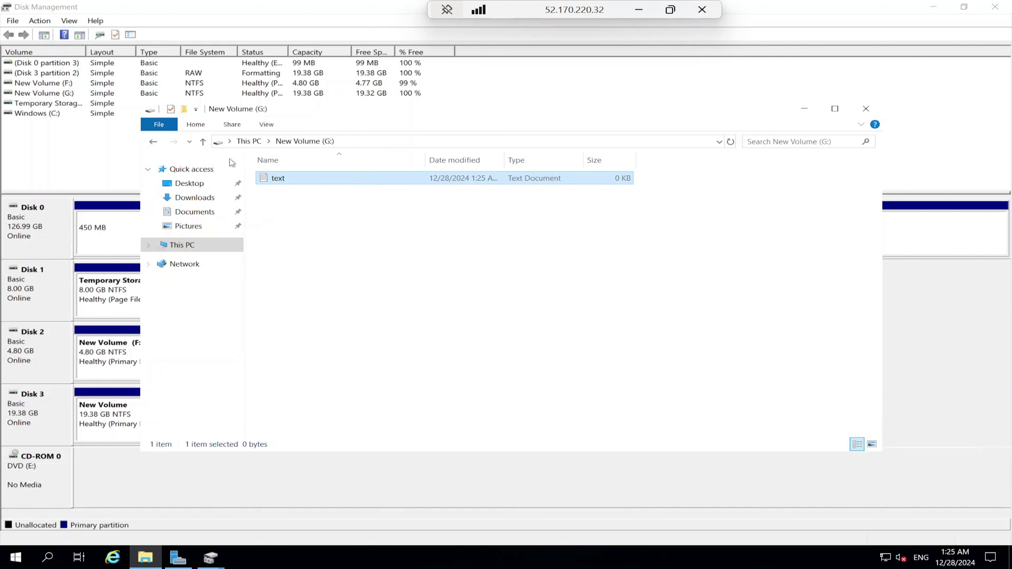